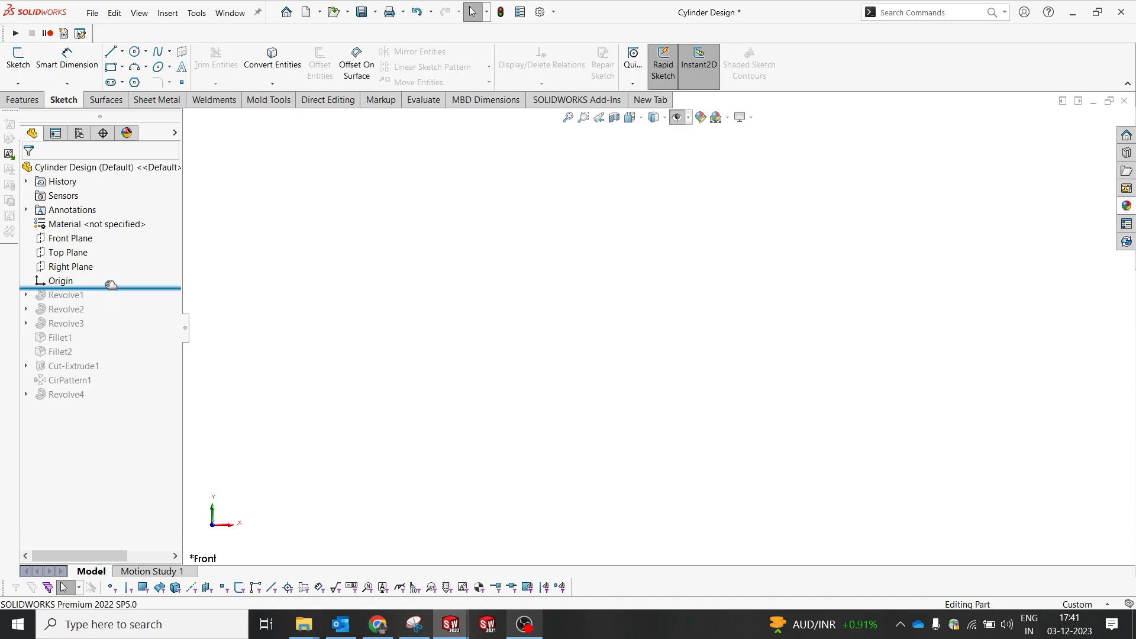
Step: Roll the model forward to include Revolve1 and review the tank's half profile in Sketch1
{"action": "mouse_move", "coordinate": [111, 284]}
{"action": "left_mouse_down"}
{"action": "mouse_move", "coordinate": [111, 302]}
{"action": "mouse_move", "coordinate": [109, 288]}
{"action": "left_mouse_up"}
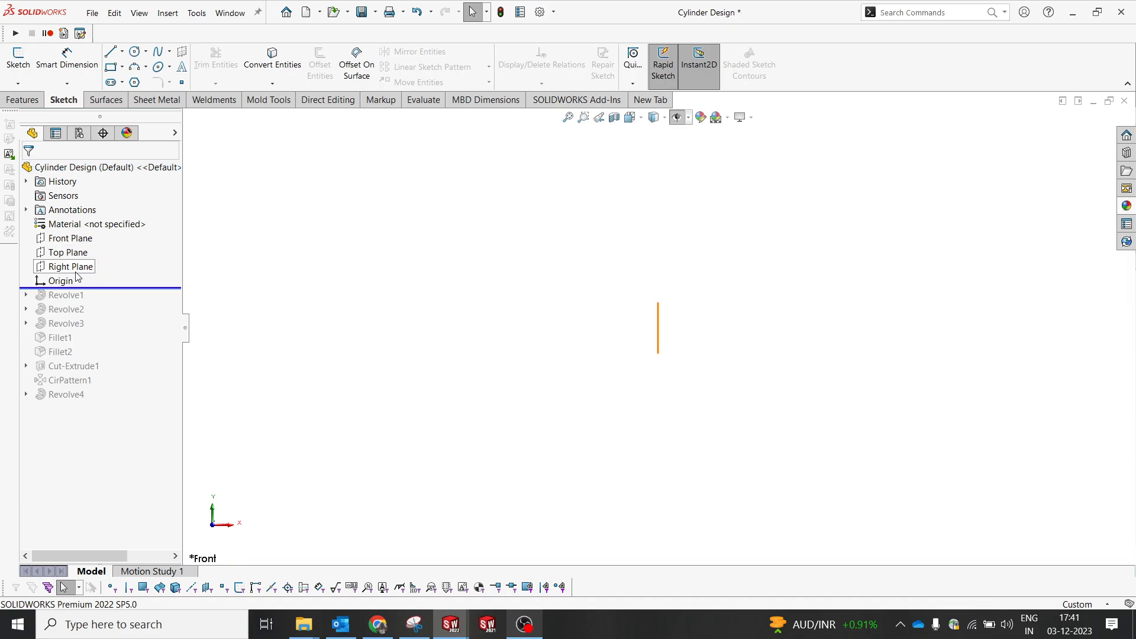
{"action": "left_click_drag", "start_coordinate": [87, 289], "coordinate": [16, 313]}
{"action": "left_click", "coordinate": [27, 309]}
{"action": "left_click", "coordinate": [71, 323]}
{"action": "left_click", "coordinate": [70, 287]}
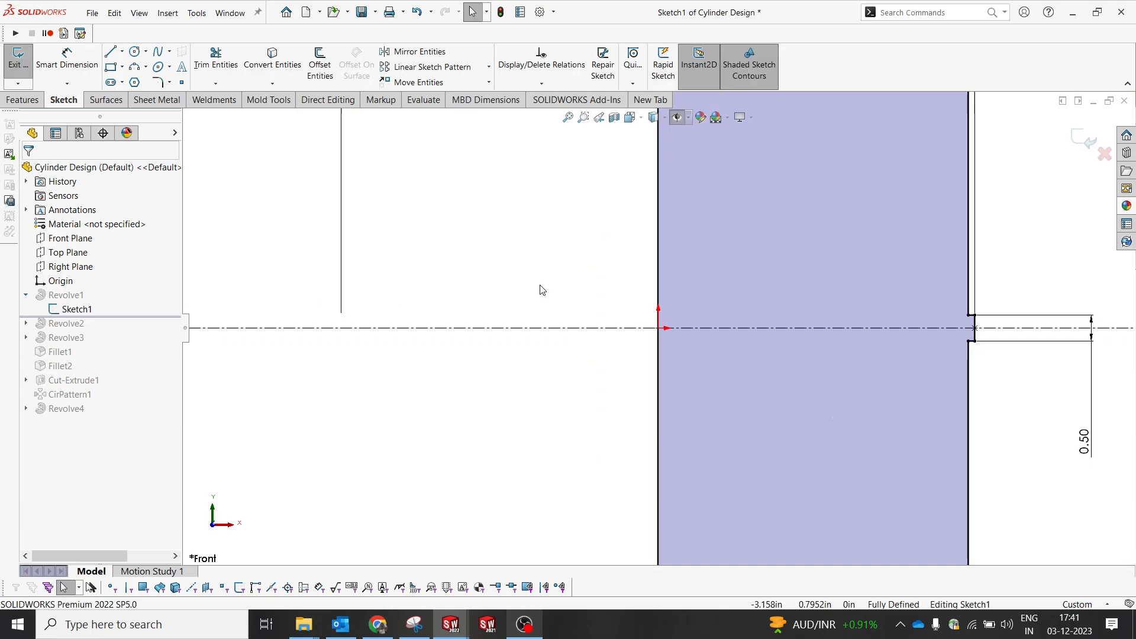
{"action": "scroll", "coordinate": [663, 296], "scroll_direction": "up", "scroll_amount": 8}
{"action": "scroll", "coordinate": [728, 271], "scroll_direction": "down", "scroll_amount": 3}
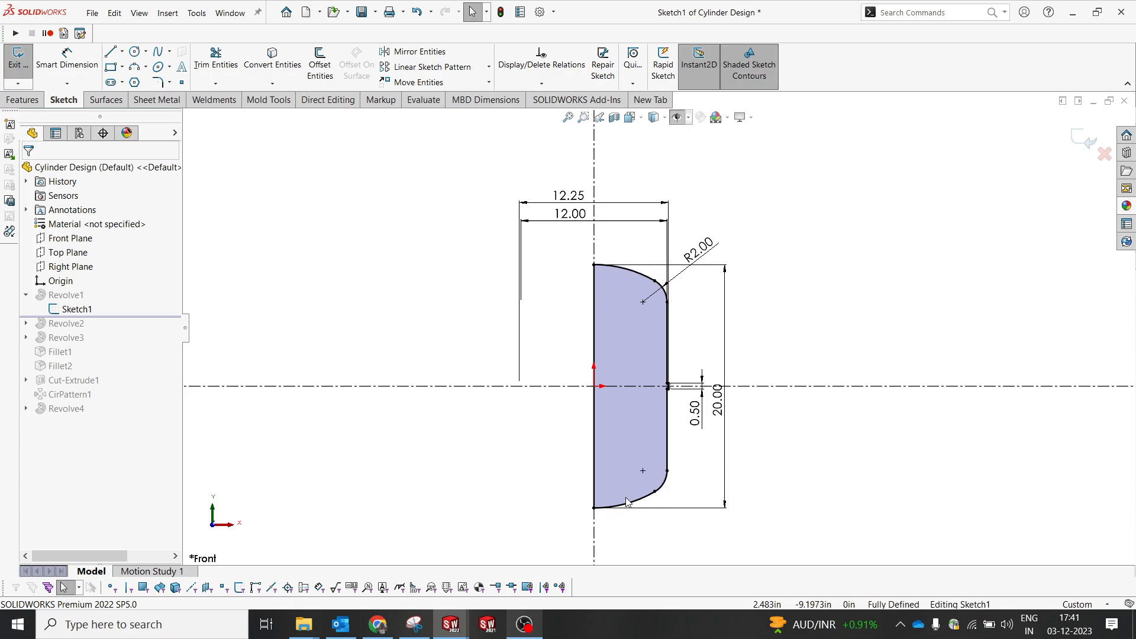
{"action": "left_click", "coordinate": [1068, 146]}
Step: Roll forward to include Revolve2 and review the handle ring and base ring profiles in Sketch2
{"action": "middle_click_drag", "start_coordinate": [717, 388], "coordinate": [690, 442]}
{"action": "left_click_drag", "start_coordinate": [100, 329], "coordinate": [47, 341]}
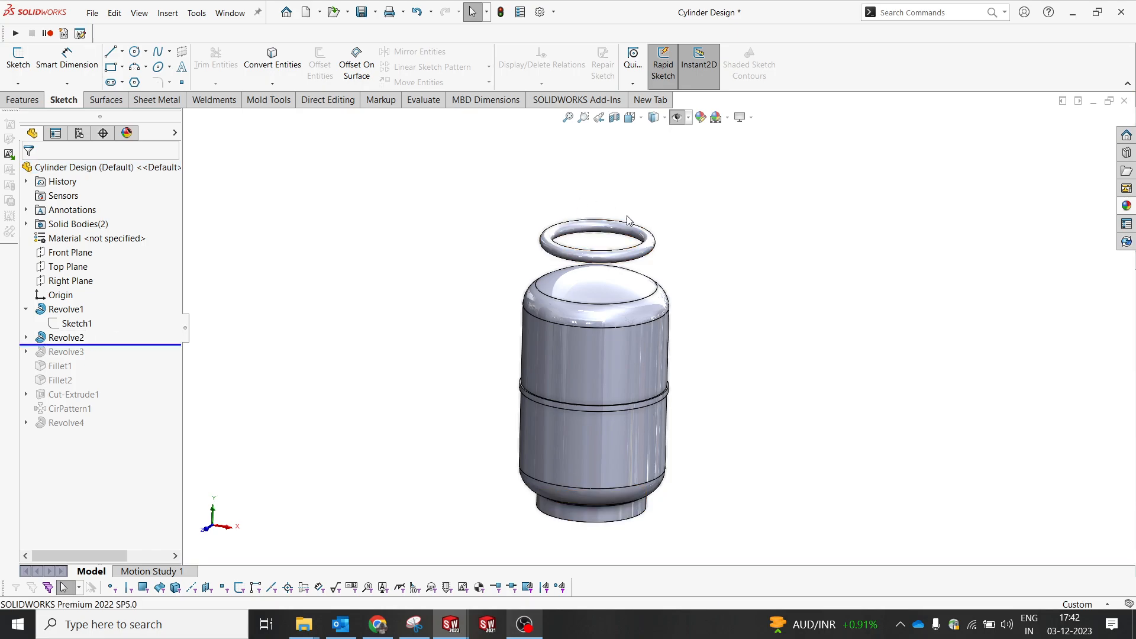
{"action": "left_click", "coordinate": [27, 337]}
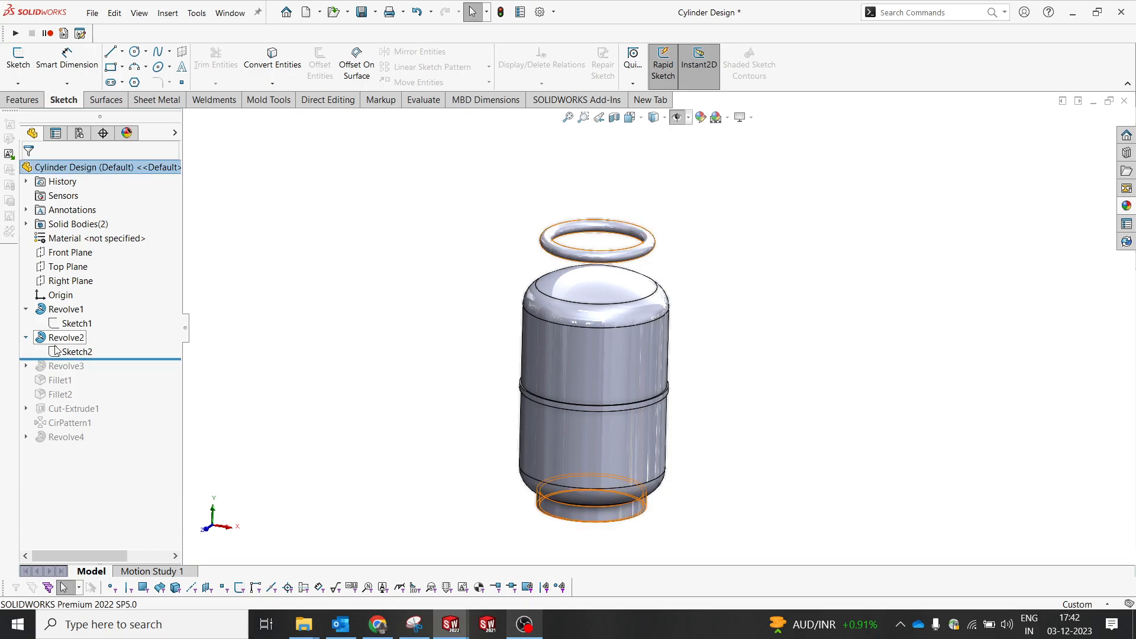
{"action": "left_click", "coordinate": [75, 351]}
{"action": "left_click", "coordinate": [73, 323]}
{"action": "scroll", "coordinate": [477, 309], "scroll_direction": "up", "scroll_amount": 5}
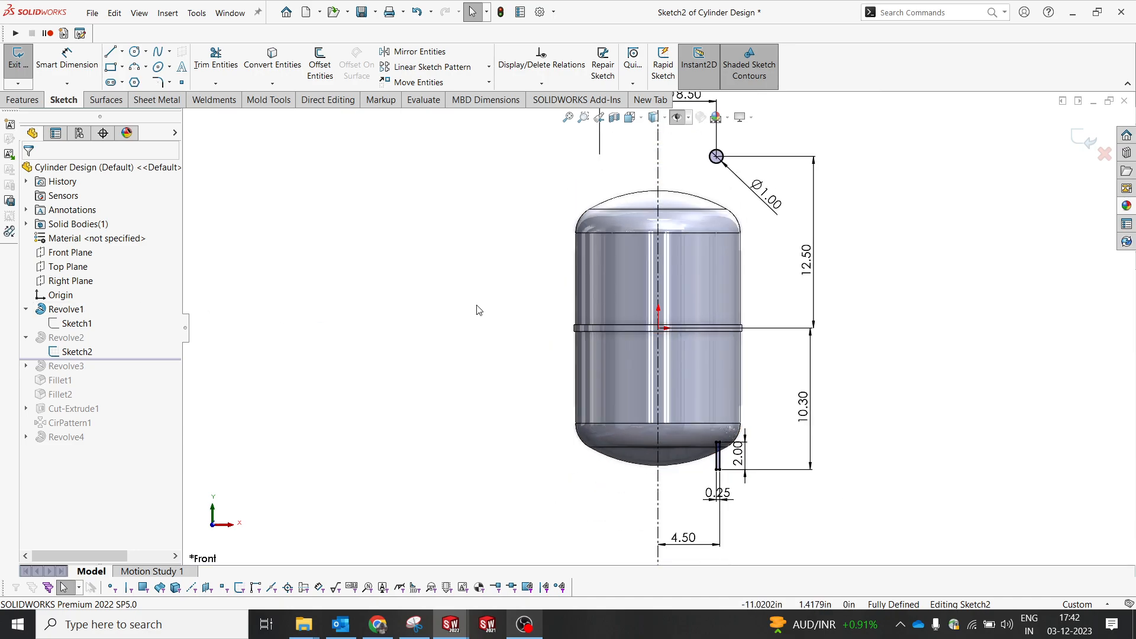
{"action": "scroll", "coordinate": [721, 336], "scroll_direction": "down", "scroll_amount": 3}
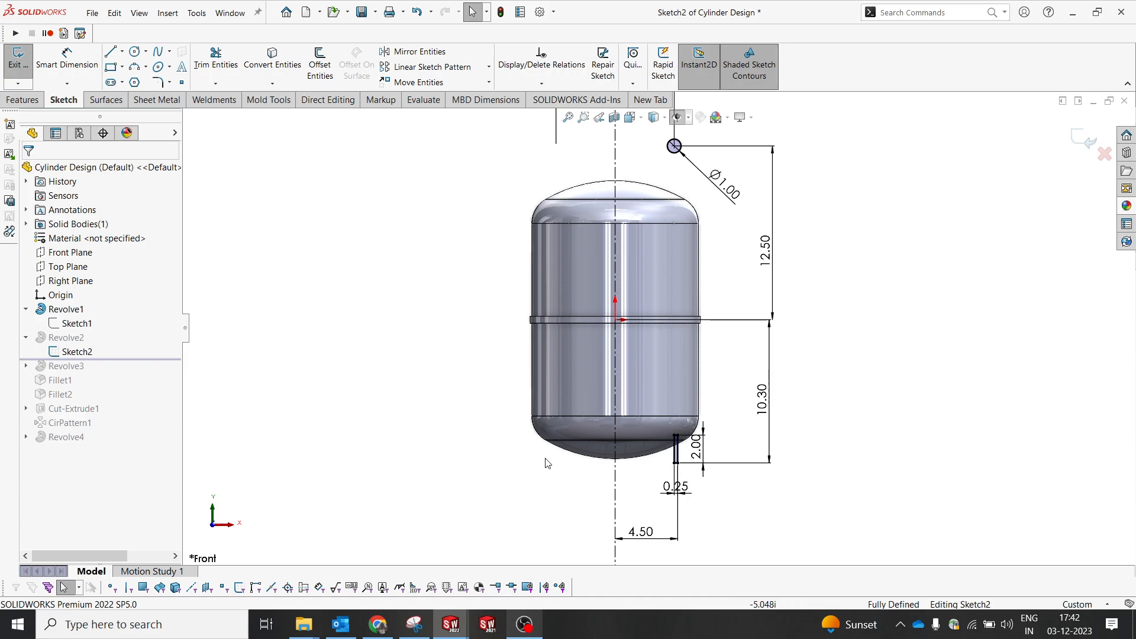
{"action": "middle_click_drag", "start_coordinate": [672, 149], "coordinate": [669, 185], "text": "ctrl"}
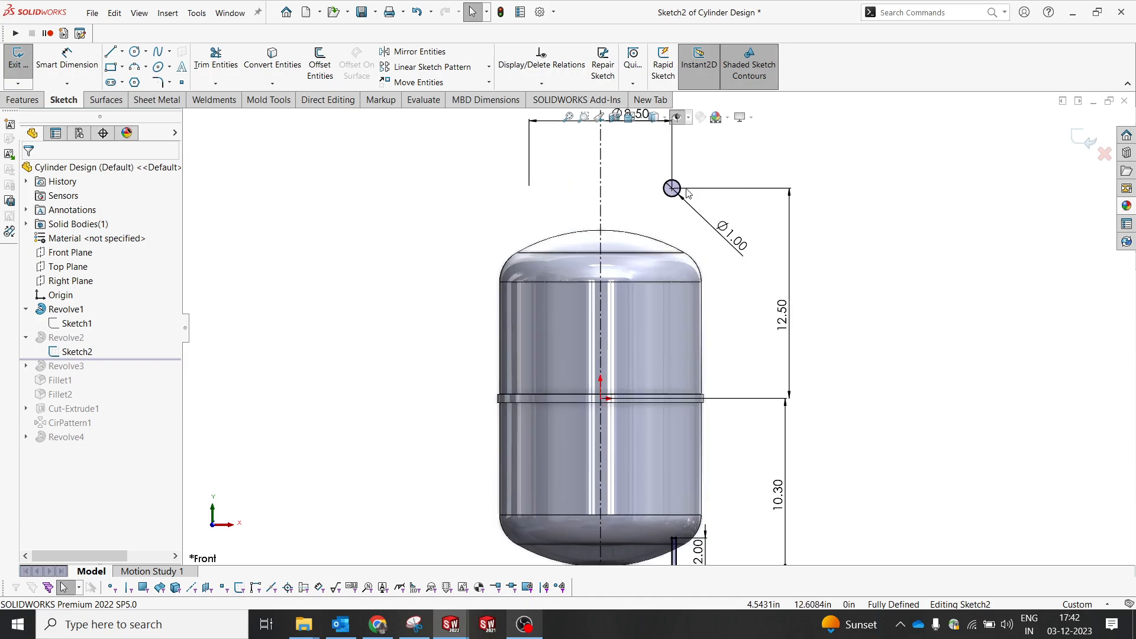
{"action": "left_click", "coordinate": [1086, 140]}
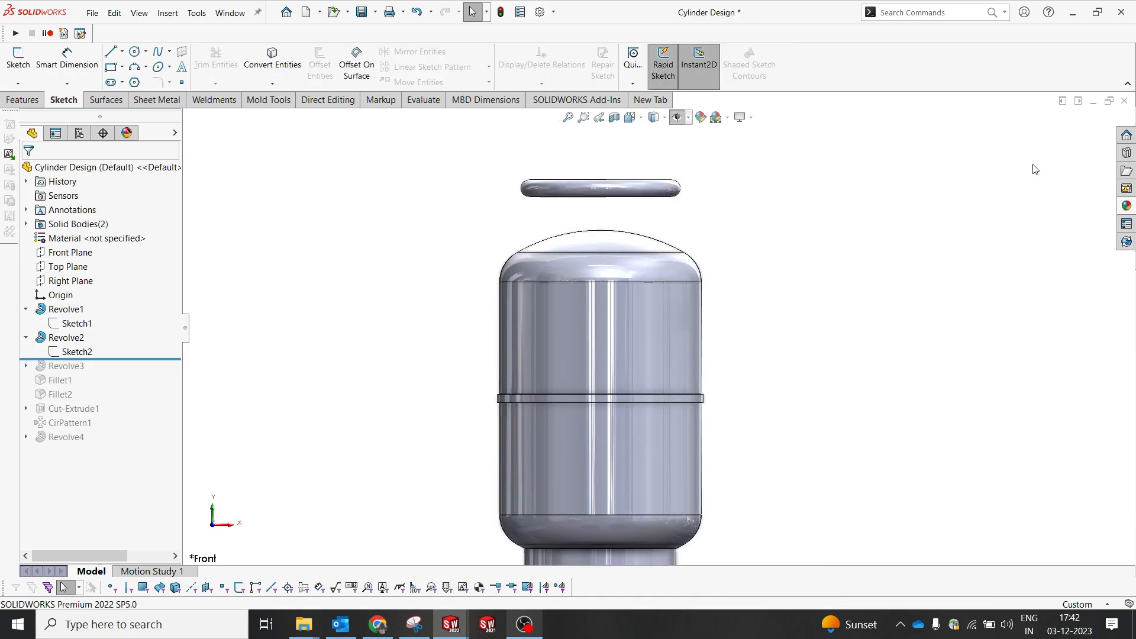
Step: Roll the model forward to include Revolve3 and inspect the support post under the handle ring
{"action": "middle_click_drag", "start_coordinate": [766, 289], "coordinate": [739, 342]}
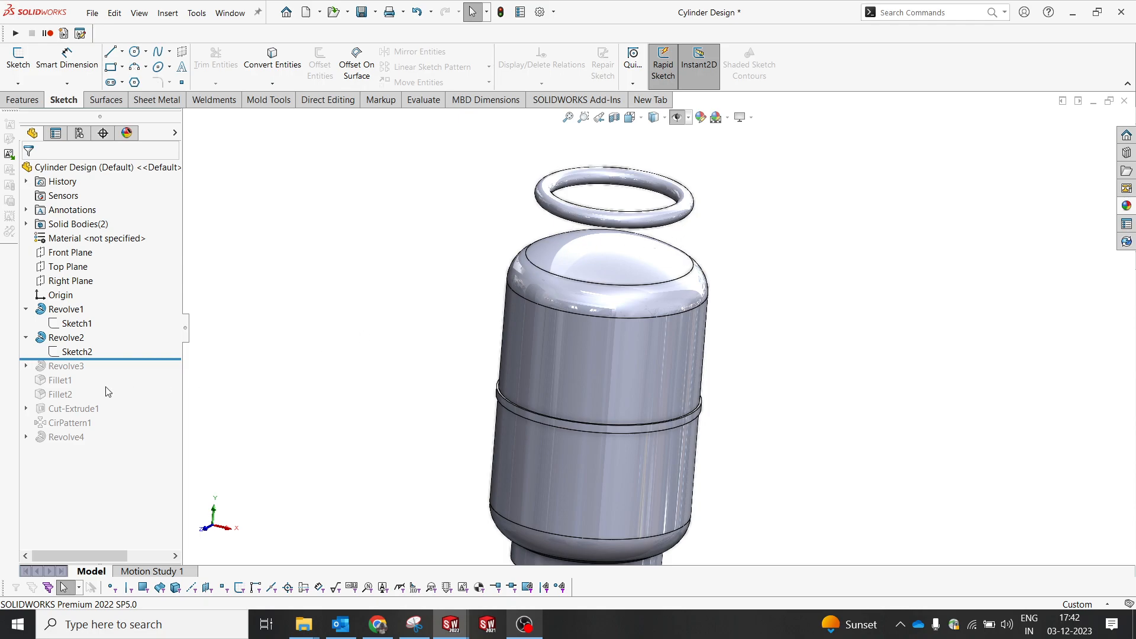
{"action": "left_click_drag", "start_coordinate": [116, 359], "coordinate": [114, 372]}
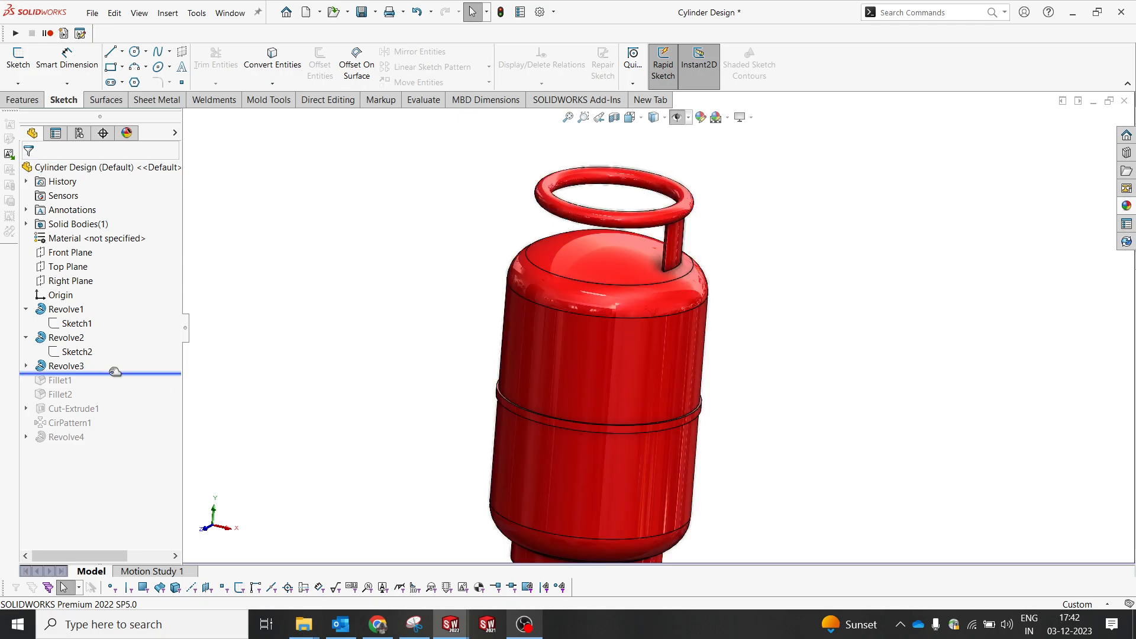
{"action": "scroll", "coordinate": [651, 225], "scroll_direction": "down", "scroll_amount": 5}
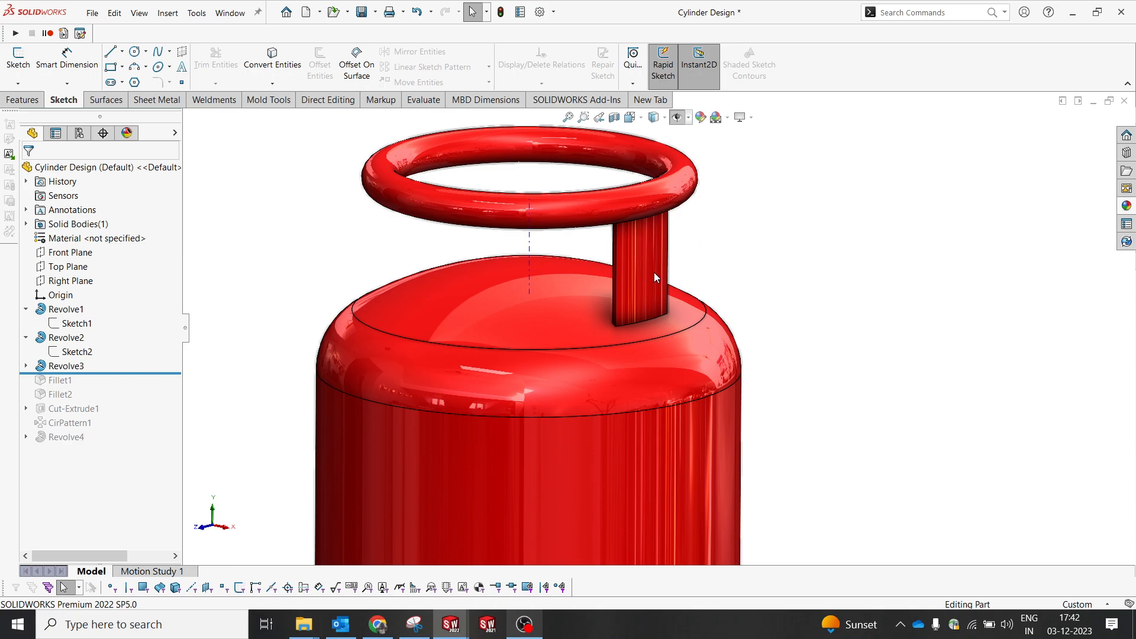
Step: Roll forward to include Fillet1 and Fillet2 and inspect the cylinder from its handle down to the base ring
{"action": "left_click_drag", "start_coordinate": [95, 373], "coordinate": [103, 397]}
{"action": "scroll", "coordinate": [578, 443], "scroll_direction": "up", "scroll_amount": 5}
{"action": "scroll", "coordinate": [627, 355], "scroll_direction": "down", "scroll_amount": 8}
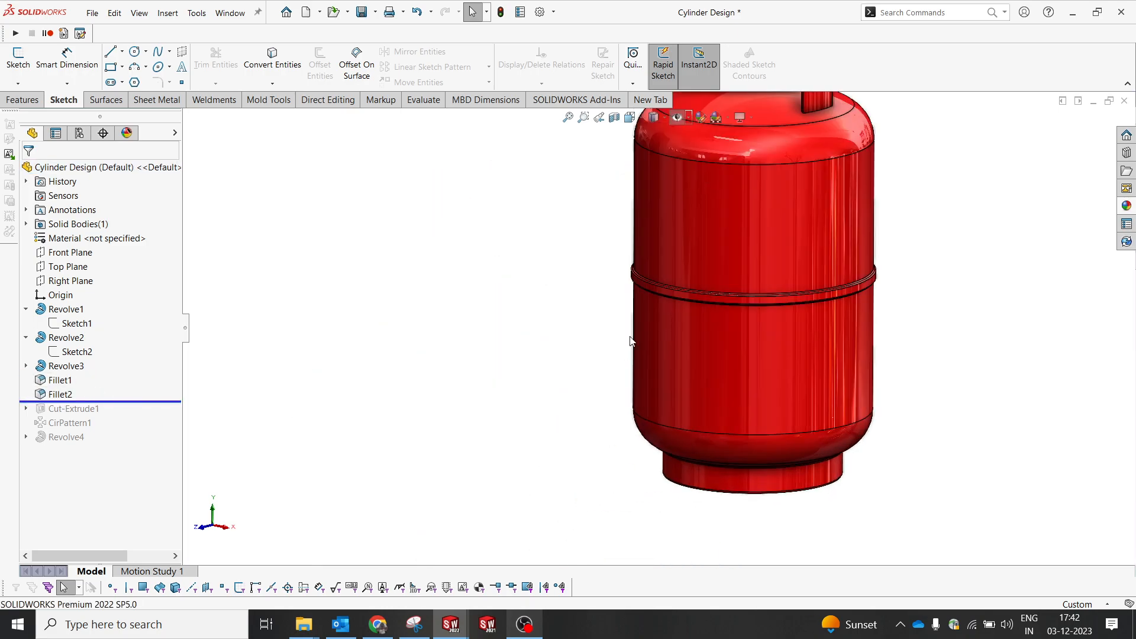
{"action": "scroll", "coordinate": [641, 359], "scroll_direction": "up", "scroll_amount": 5}
{"action": "scroll", "coordinate": [651, 239], "scroll_direction": "down", "scroll_amount": 6}
{"action": "scroll", "coordinate": [698, 367], "scroll_direction": "up", "scroll_amount": 3}
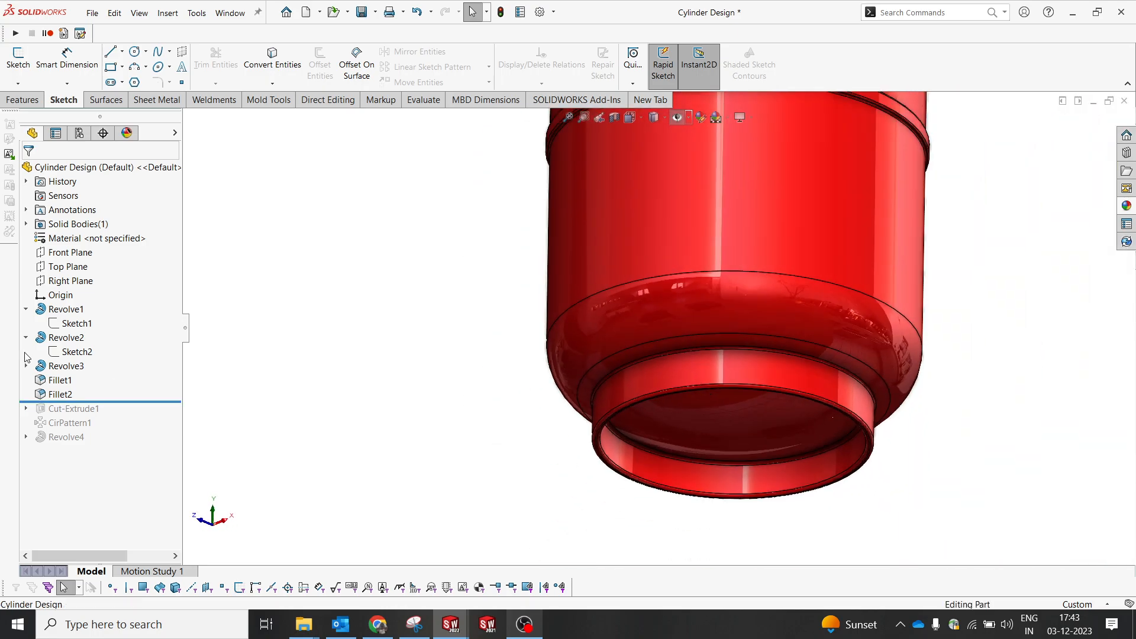
{"action": "scroll", "coordinate": [613, 335], "scroll_direction": "up", "scroll_amount": 5}
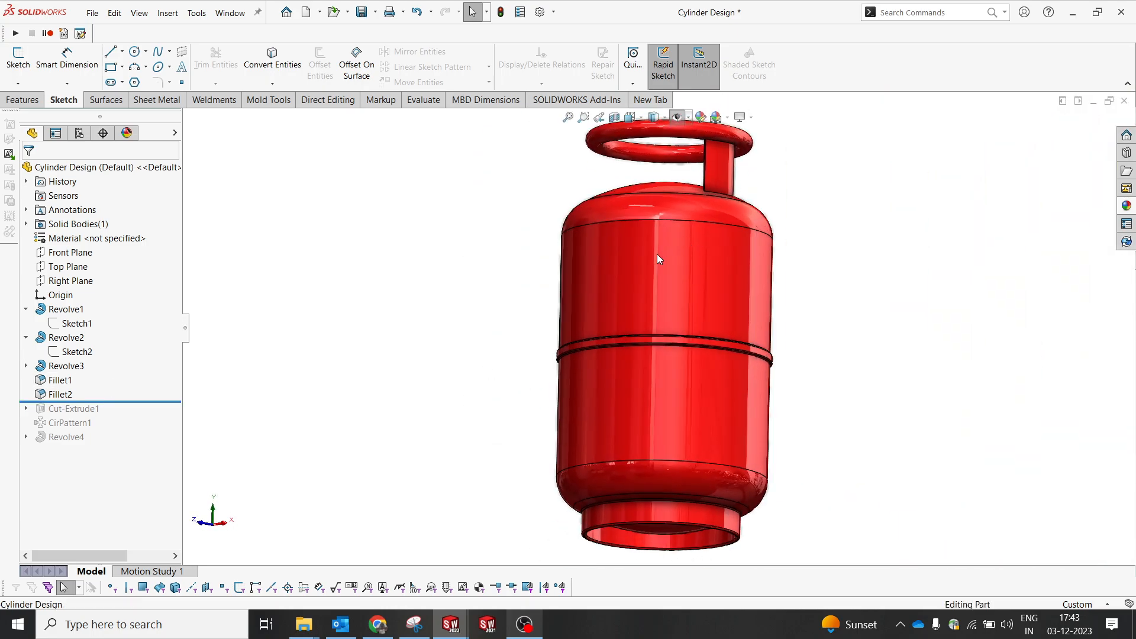
Step: Roll the model forward to include Cut-Extrude1 and inspect the slot cut in the base ring
{"action": "left_click_drag", "start_coordinate": [147, 402], "coordinate": [148, 416]}
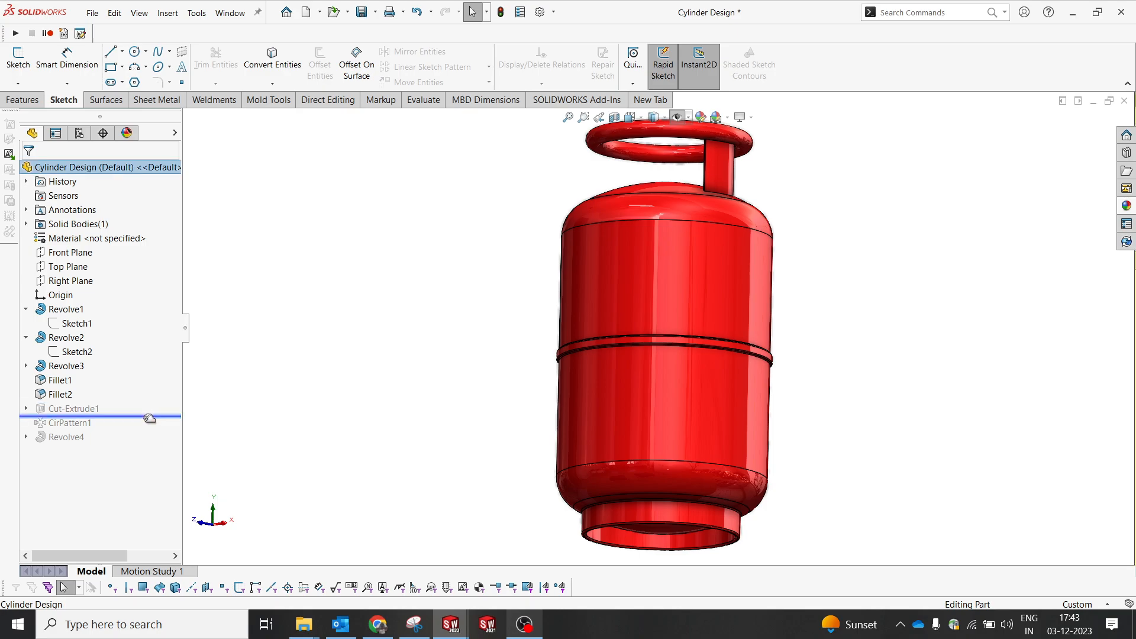
{"action": "scroll", "coordinate": [669, 539], "scroll_direction": "down", "scroll_amount": 3}
{"action": "middle_click_drag", "start_coordinate": [642, 504], "coordinate": [530, 467]}
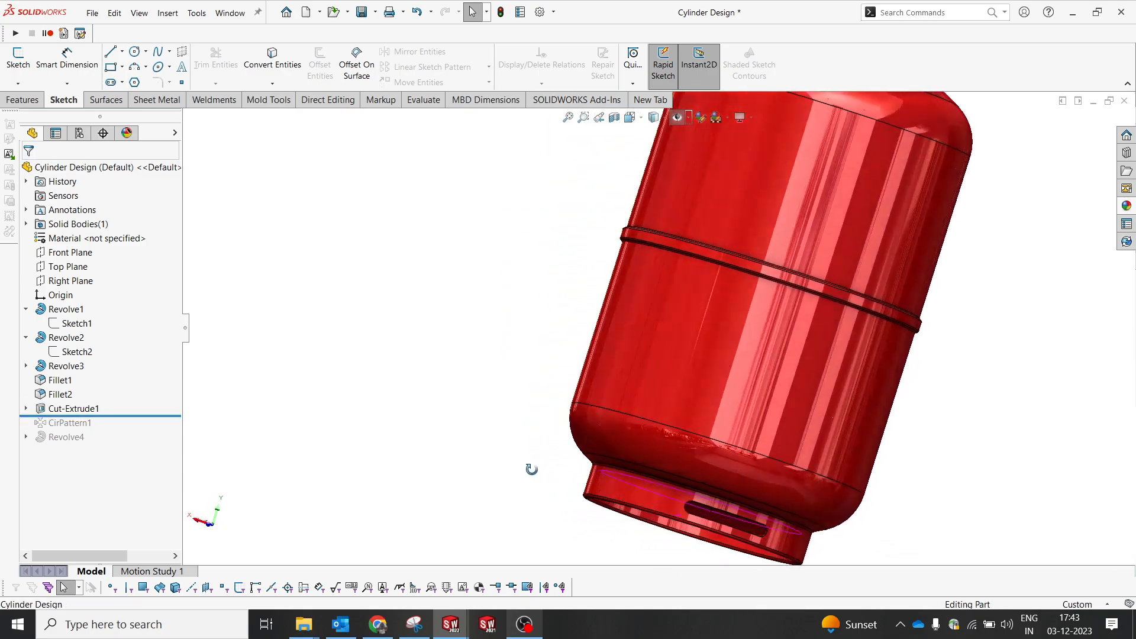
Step: Roll forward to include CirPattern1 and inspect the patterned handle posts and base ring slots
{"action": "left_click_drag", "start_coordinate": [112, 416], "coordinate": [114, 431]}
{"action": "middle_click_drag", "start_coordinate": [691, 506], "coordinate": [792, 538]}
{"action": "scroll", "coordinate": [743, 477], "scroll_direction": "up", "scroll_amount": 3}
{"action": "scroll", "coordinate": [744, 477], "scroll_direction": "down", "scroll_amount": 3}
{"action": "middle_click_drag", "start_coordinate": [743, 477], "coordinate": [694, 483]}
{"action": "scroll", "coordinate": [659, 317], "scroll_direction": "up", "scroll_amount": 5}
{"action": "scroll", "coordinate": [617, 155], "scroll_direction": "down", "scroll_amount": 6}
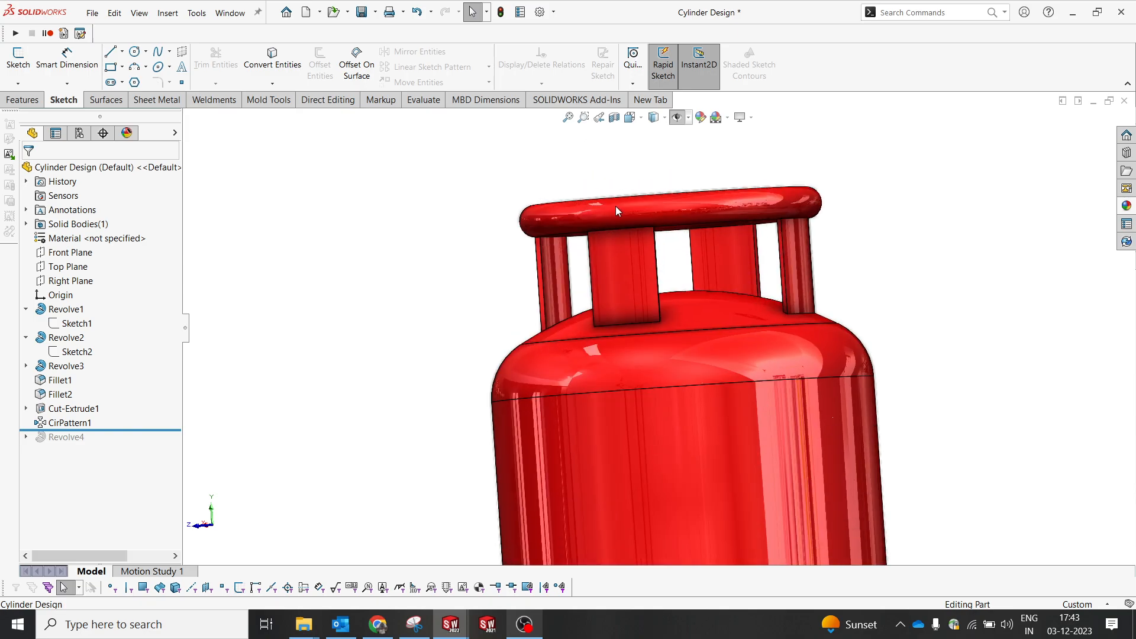
{"action": "middle_click_drag", "start_coordinate": [616, 206], "coordinate": [839, 282]}
{"action": "scroll", "coordinate": [828, 314], "scroll_direction": "up", "scroll_amount": 5}
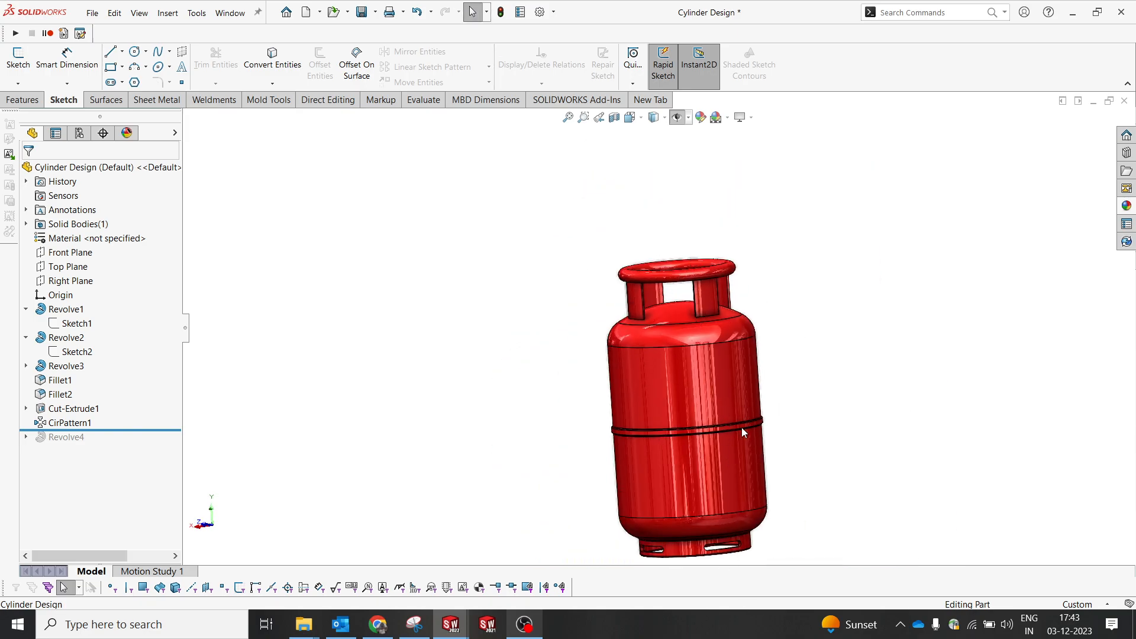
{"action": "scroll", "coordinate": [681, 319], "scroll_direction": "down", "scroll_amount": 5}
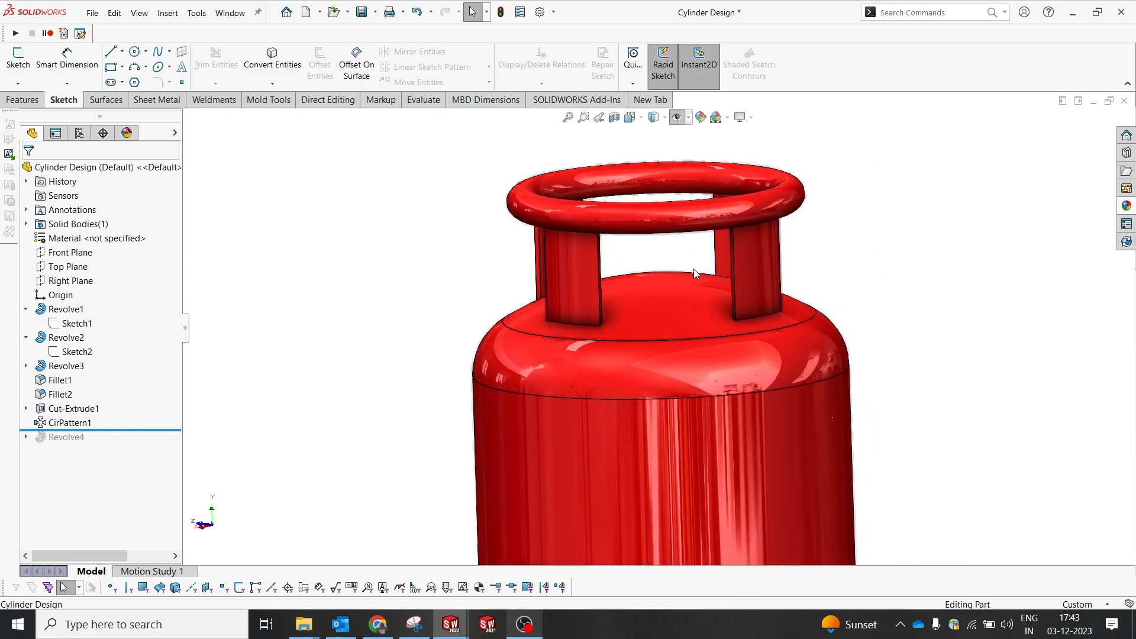
Step: Roll the model forward to include Revolve4 and inspect the valve on the cylinder's dome
{"action": "left_click_drag", "start_coordinate": [157, 427], "coordinate": [150, 444]}
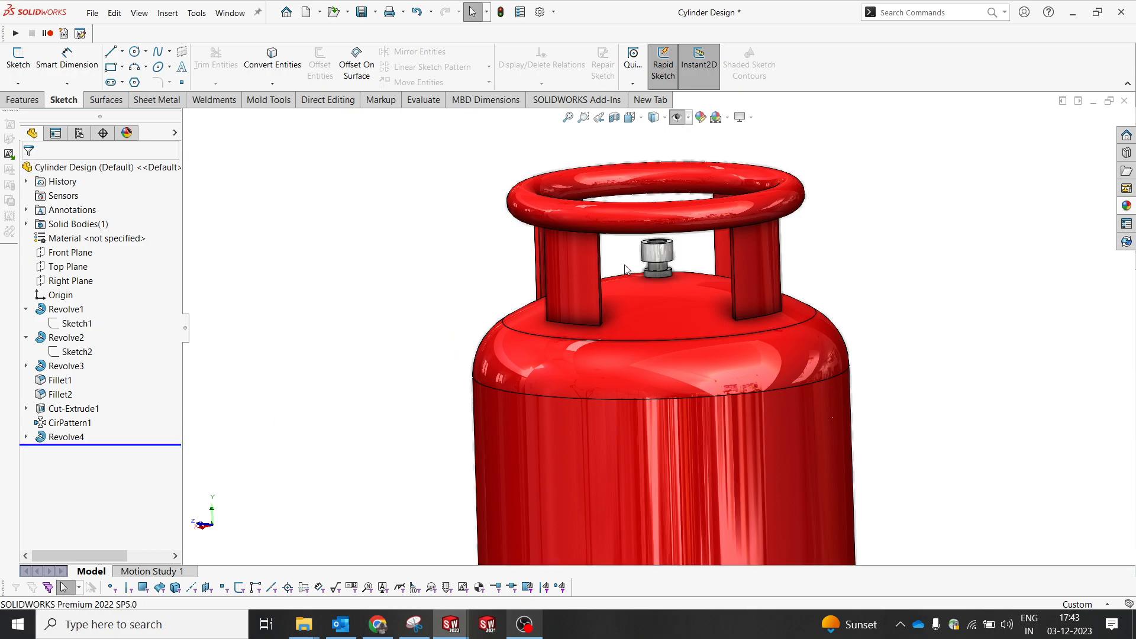
{"action": "scroll", "coordinate": [652, 273], "scroll_direction": "down", "scroll_amount": 5}
{"action": "middle_click_drag", "start_coordinate": [651, 270], "coordinate": [654, 261]}
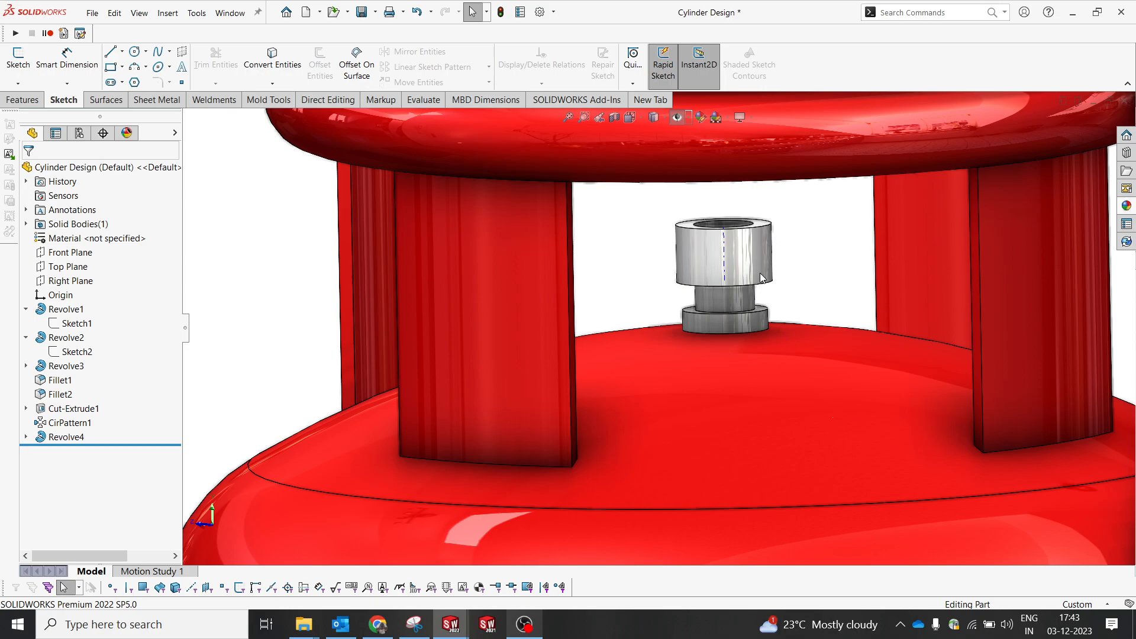
{"action": "scroll", "coordinate": [739, 273], "scroll_direction": "up", "scroll_amount": 5}
Step: Show the cylinder in the Right view, then in an angled side view that reveals the valve between the posts
{"action": "key", "text": "space"}
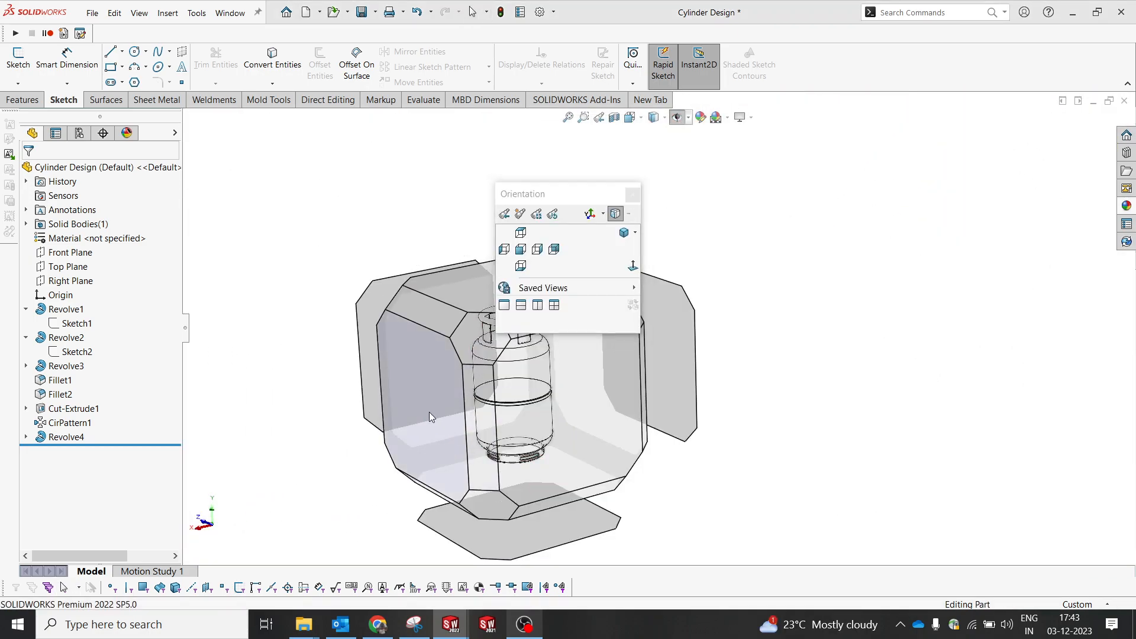
{"action": "left_click", "coordinate": [430, 415]}
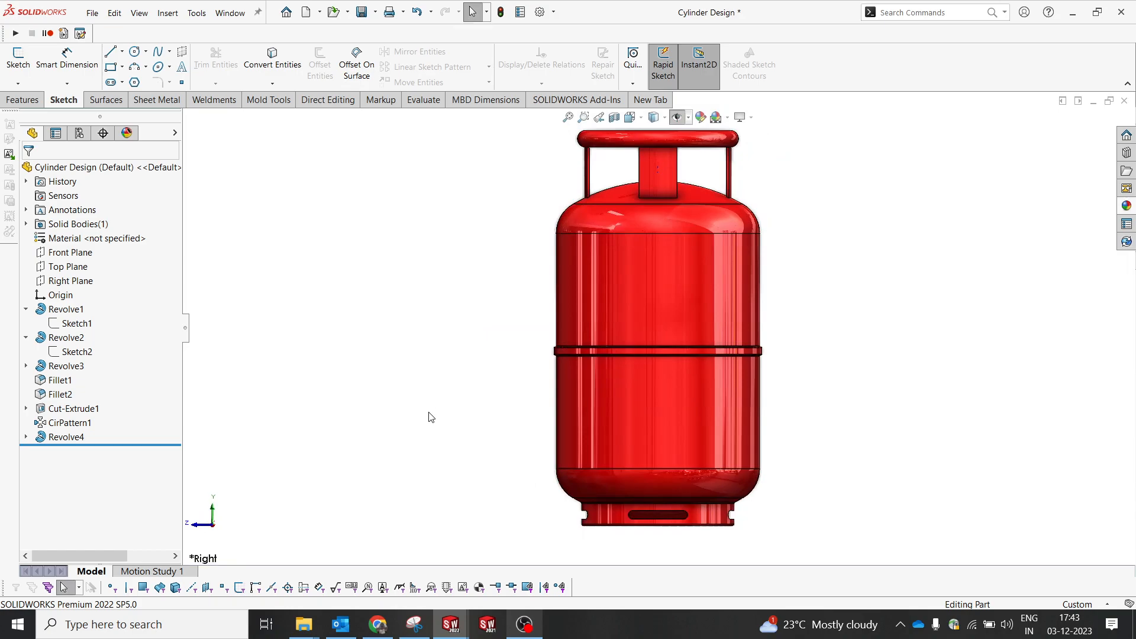
{"action": "key", "text": "space"}
{"action": "left_click", "coordinate": [635, 396]}
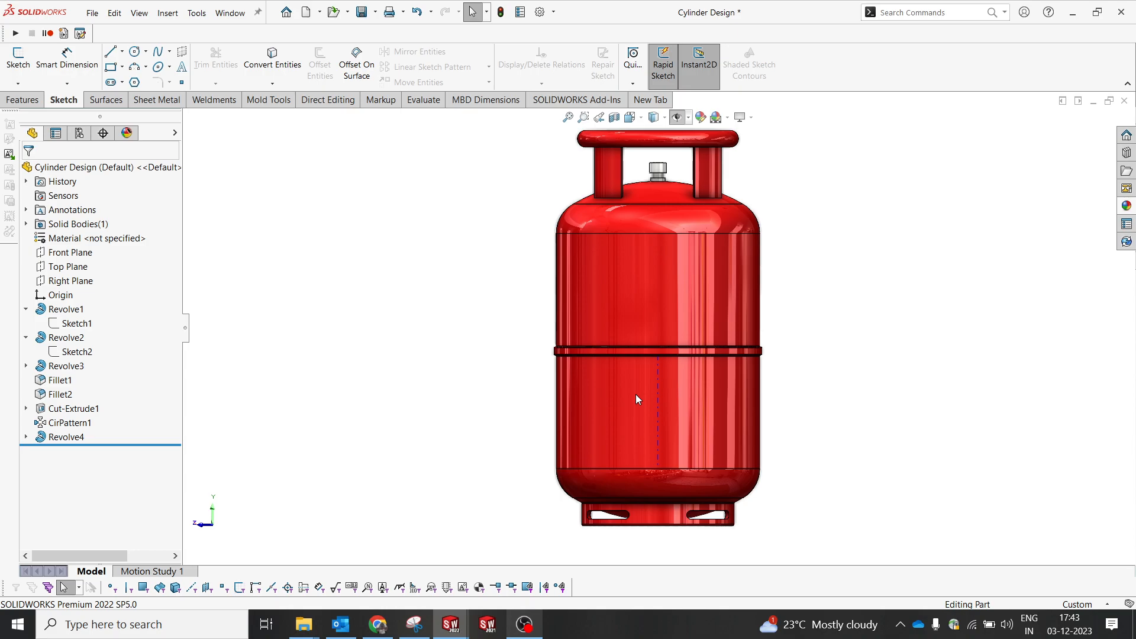
Step: Switch to the Cylinder Assy assembly without rebuilding it and view the whole trolley with the cylinder
{"action": "key", "text": "ctrl+Tab"}
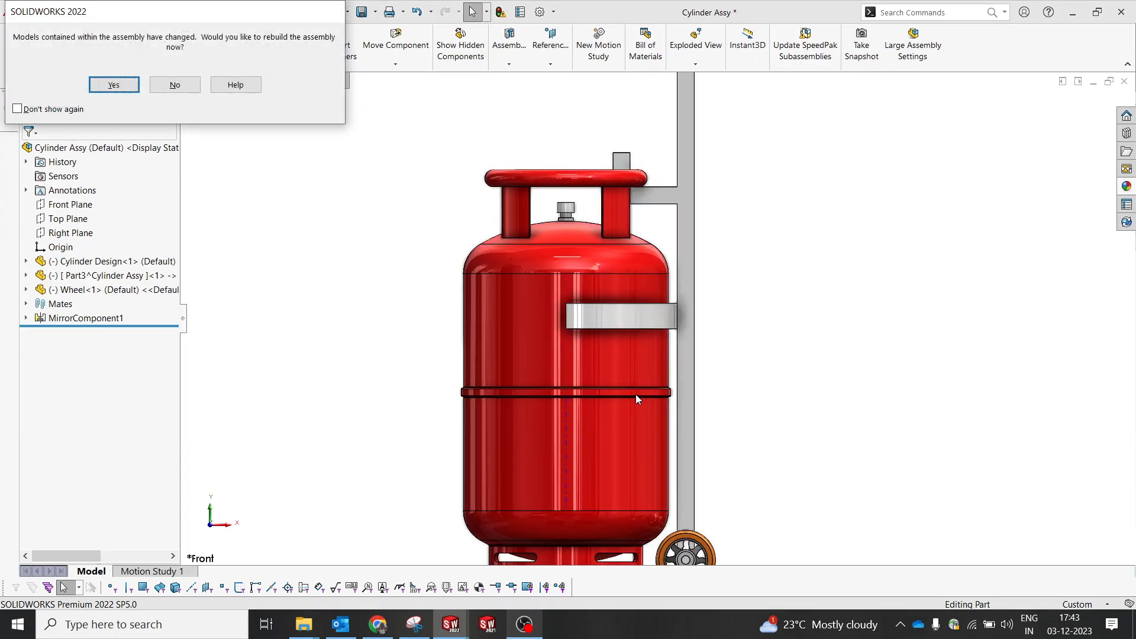
{"action": "left_click", "coordinate": [178, 86]}
{"action": "scroll", "coordinate": [750, 397], "scroll_direction": "up", "scroll_amount": 8}
{"action": "scroll", "coordinate": [645, 223], "scroll_direction": "down", "scroll_amount": 5}
{"action": "middle_click_drag", "start_coordinate": [696, 245], "coordinate": [651, 128]}
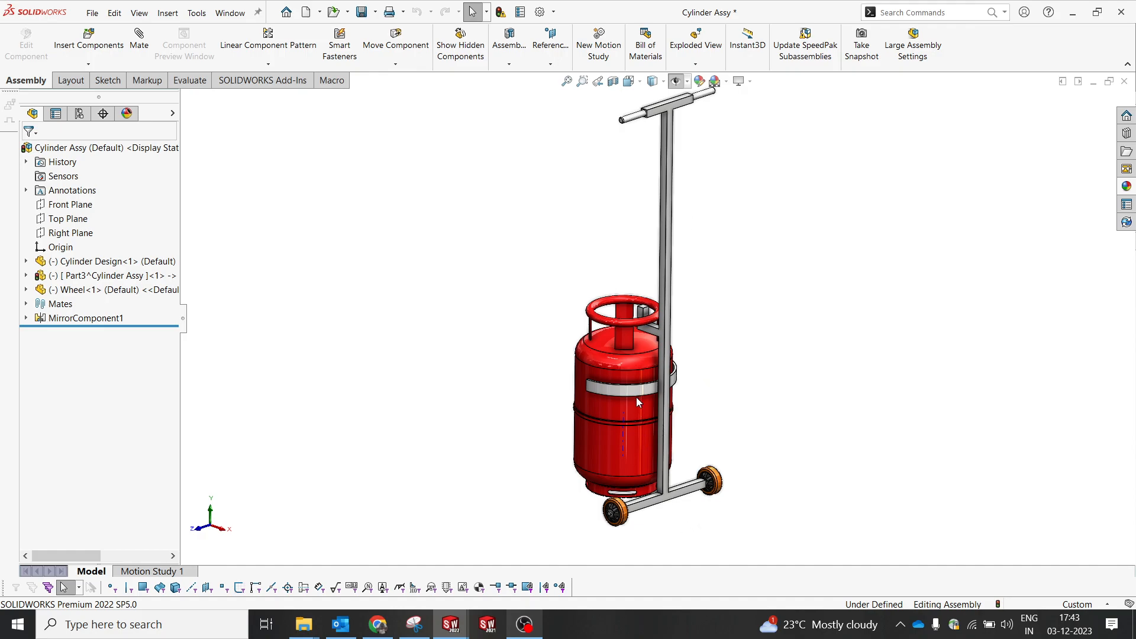
Step: Inspect the two wheels and the crossbar joining them at the foot of the trolley
{"action": "scroll", "coordinate": [637, 396], "scroll_direction": "down", "scroll_amount": 3}
{"action": "middle_click_drag", "start_coordinate": [647, 416], "coordinate": [663, 387]}
{"action": "scroll", "coordinate": [642, 416], "scroll_direction": "up", "scroll_amount": 1}
{"action": "scroll", "coordinate": [663, 386], "scroll_direction": "down", "scroll_amount": 3}
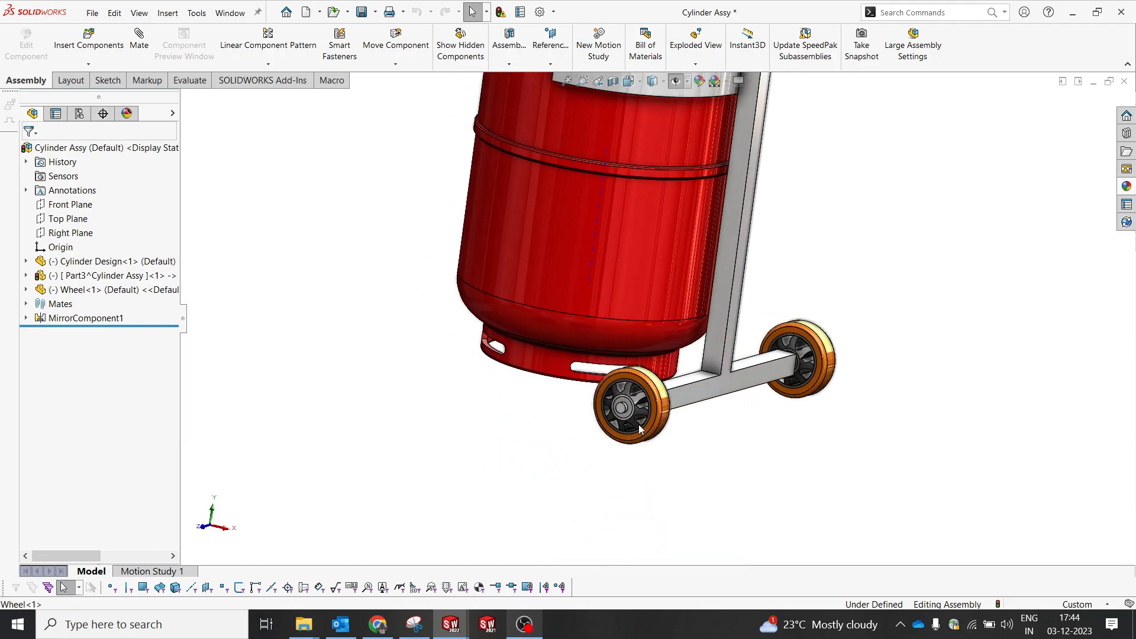
{"action": "left_click", "coordinate": [662, 384]}
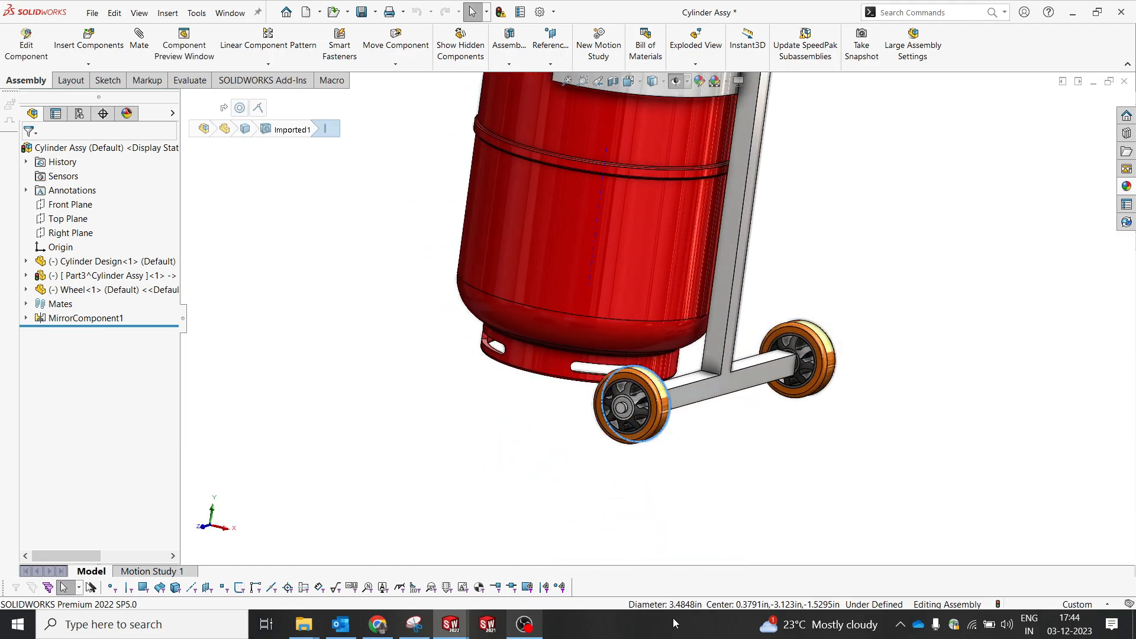
{"action": "scroll", "coordinate": [640, 391], "scroll_direction": "down", "scroll_amount": 2}
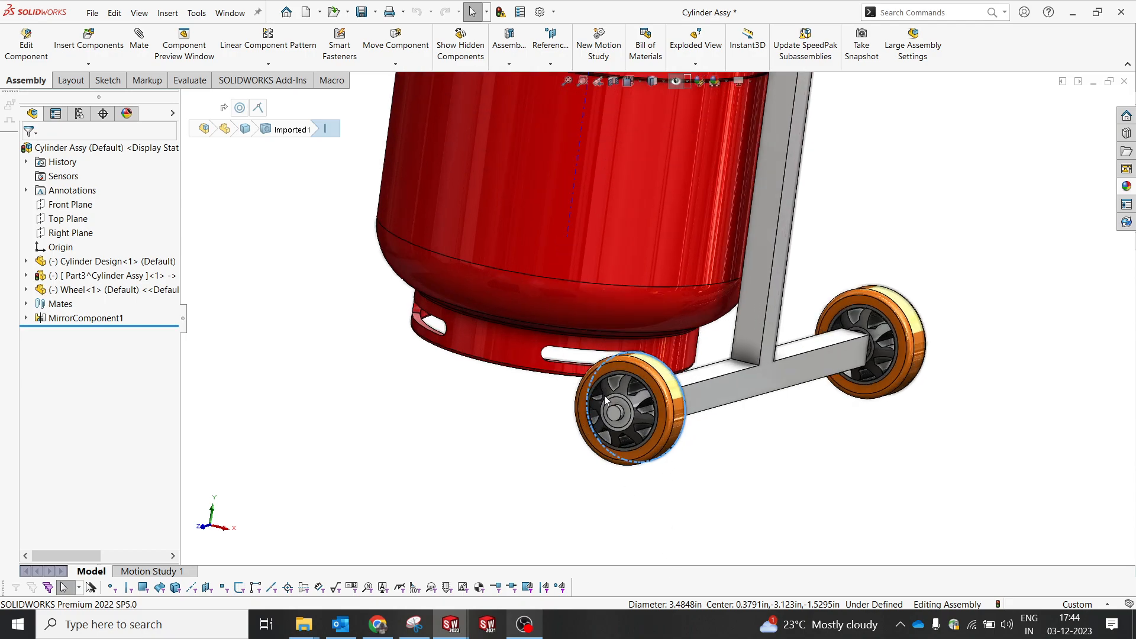
{"action": "middle_click_drag", "start_coordinate": [869, 348], "coordinate": [773, 349]}
{"action": "middle_click_drag", "start_coordinate": [879, 314], "coordinate": [928, 383]}
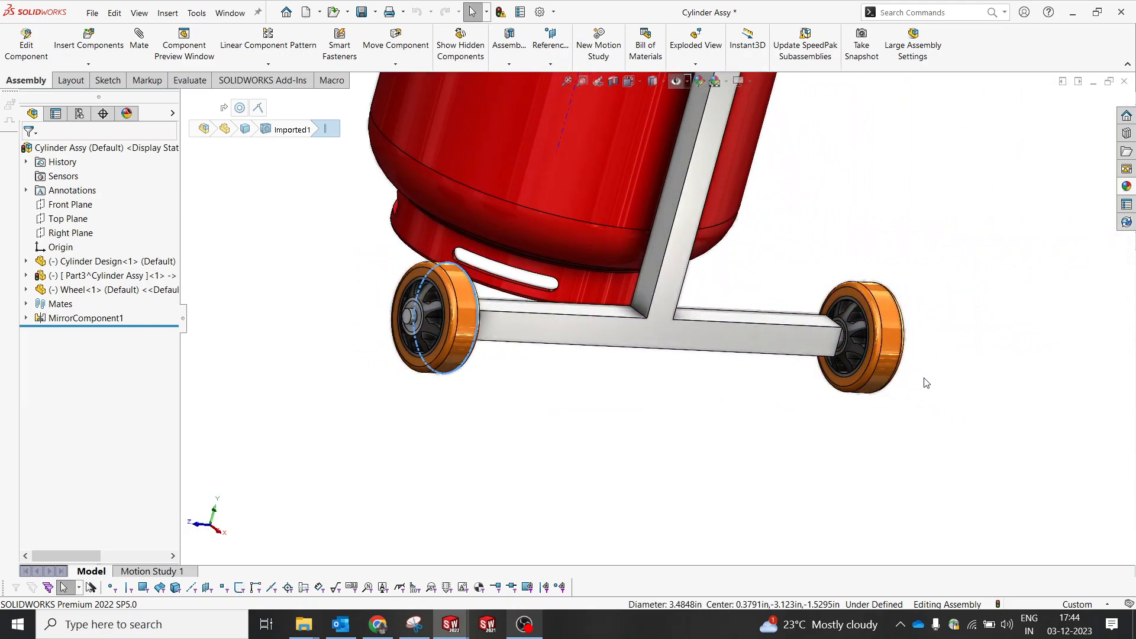
Step: Show the cylinder and trolley assembly in the Front view
{"action": "scroll", "coordinate": [589, 335], "scroll_direction": "up", "scroll_amount": 4}
{"action": "scroll", "coordinate": [689, 237], "scroll_direction": "up", "scroll_amount": 3}
{"action": "scroll", "coordinate": [689, 211], "scroll_direction": "down", "scroll_amount": 4}
{"action": "middle_click_drag", "start_coordinate": [682, 210], "coordinate": [740, 219]}
{"action": "key", "text": "space"}
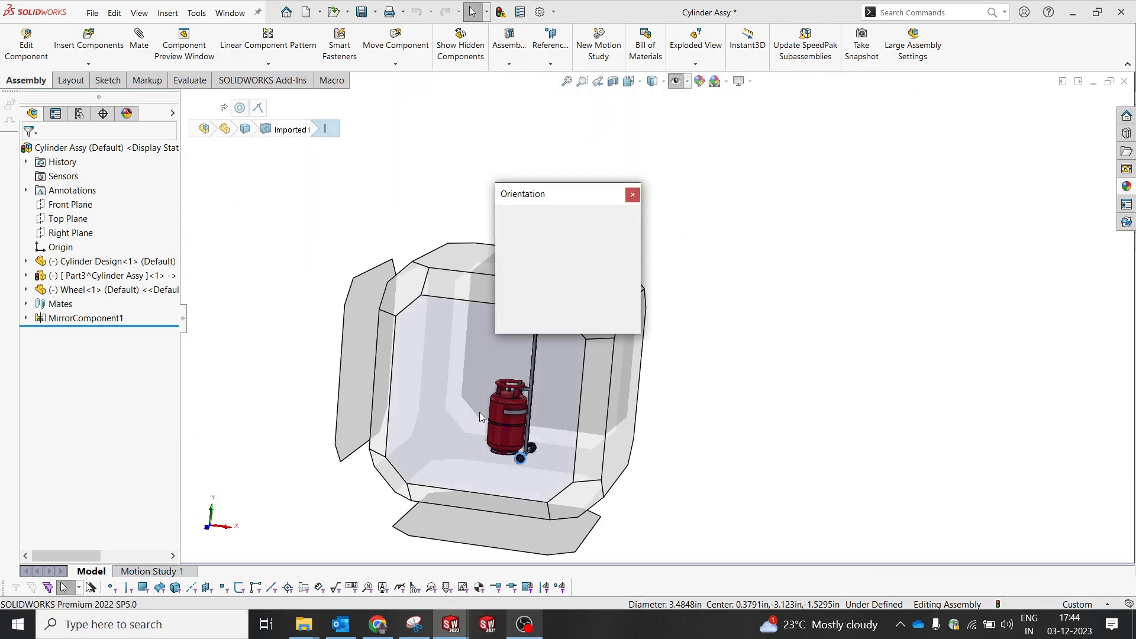
{"action": "left_click", "coordinate": [480, 412]}
{"action": "scroll", "coordinate": [688, 365], "scroll_direction": "down", "scroll_amount": 3}
{"action": "scroll", "coordinate": [638, 357], "scroll_direction": "up", "scroll_amount": 2}
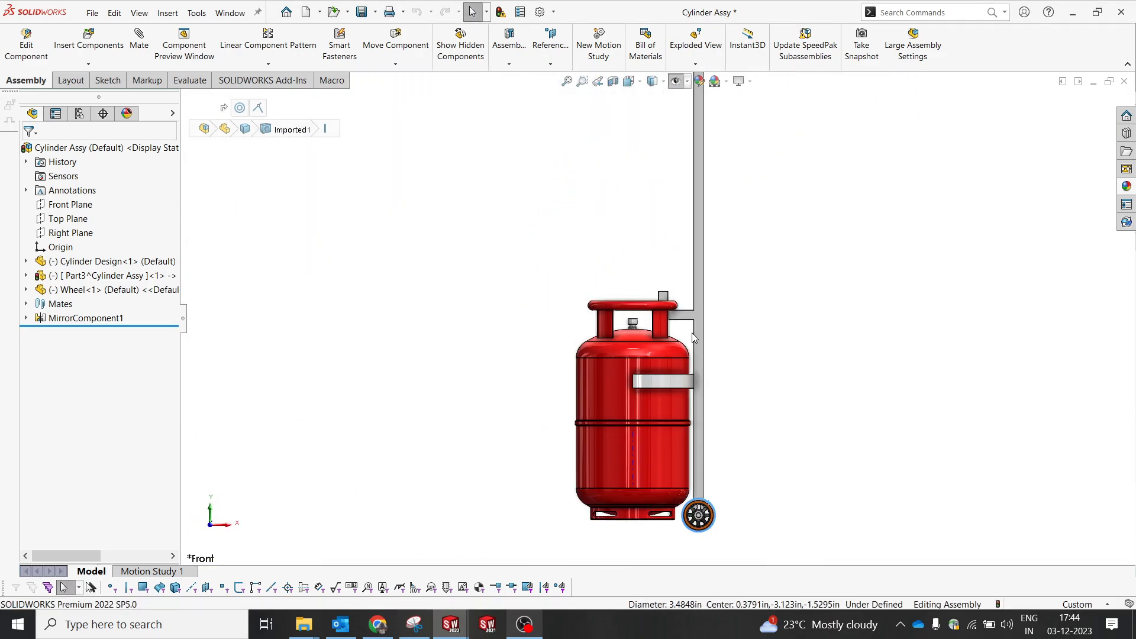
Step: Highlight the assembly's Front Plane, clear the selection, and inspect the push handle atop the trolley post
{"action": "left_click", "coordinate": [70, 205]}
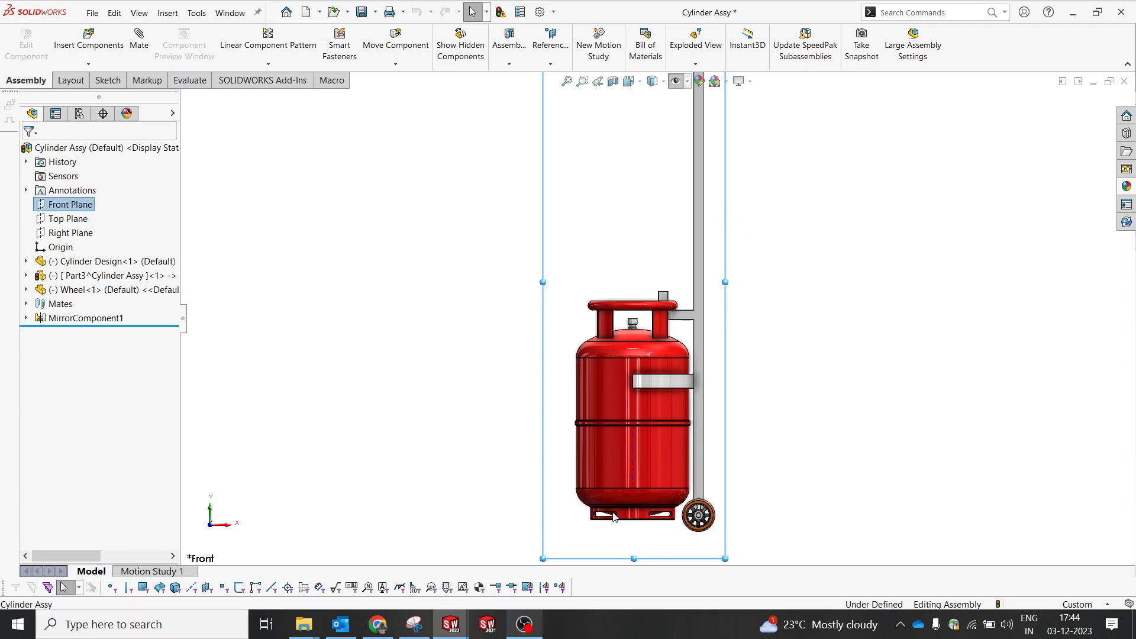
{"action": "left_click", "coordinate": [845, 335]}
{"action": "middle_click_drag", "start_coordinate": [845, 335], "coordinate": [745, 336]}
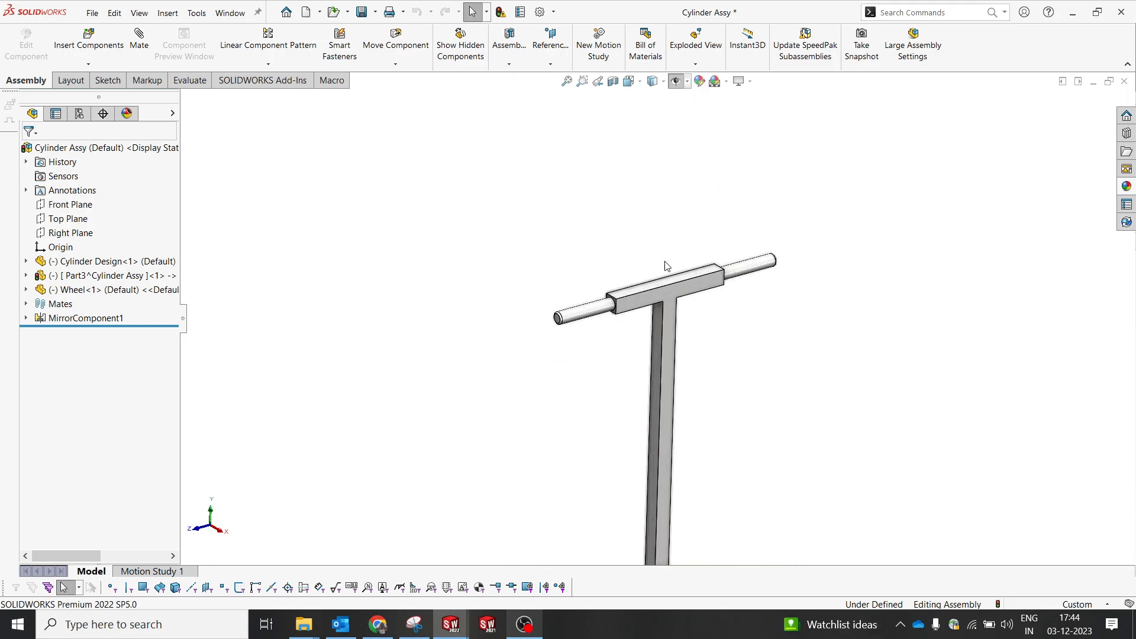
Step: Inspect the push handle's round grips and square crossbar, selecting a flat face of the trolley post's extrusion
{"action": "scroll", "coordinate": [566, 318], "scroll_direction": "down", "scroll_amount": 5}
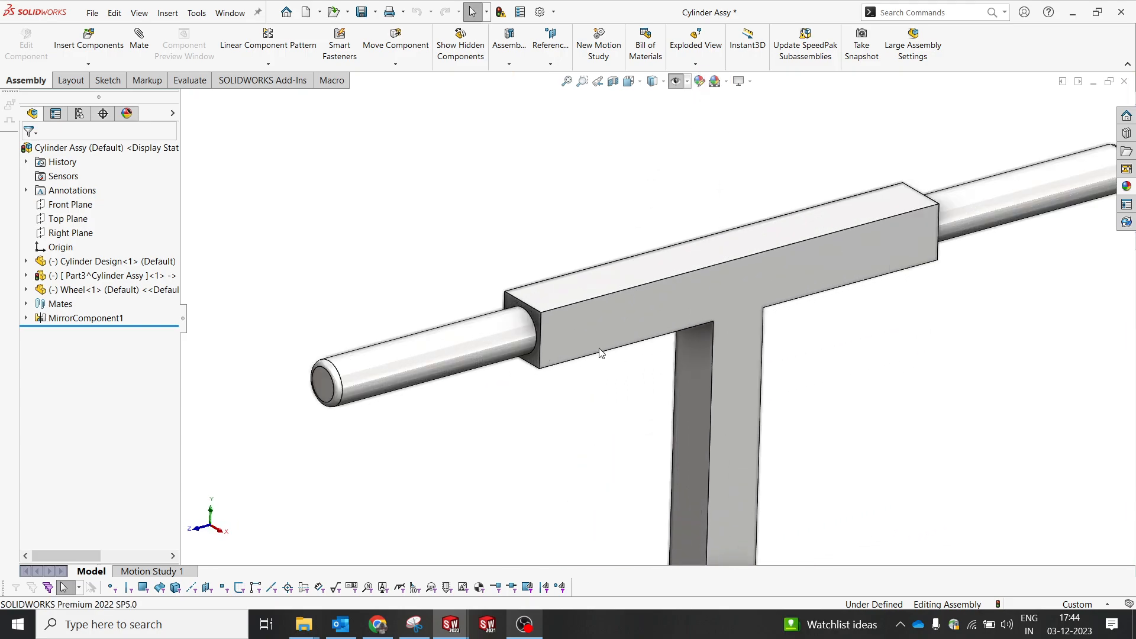
{"action": "left_click", "coordinate": [566, 318]}
{"action": "middle_click_drag", "start_coordinate": [576, 295], "coordinate": [410, 229]}
{"action": "left_click", "coordinate": [410, 228]}
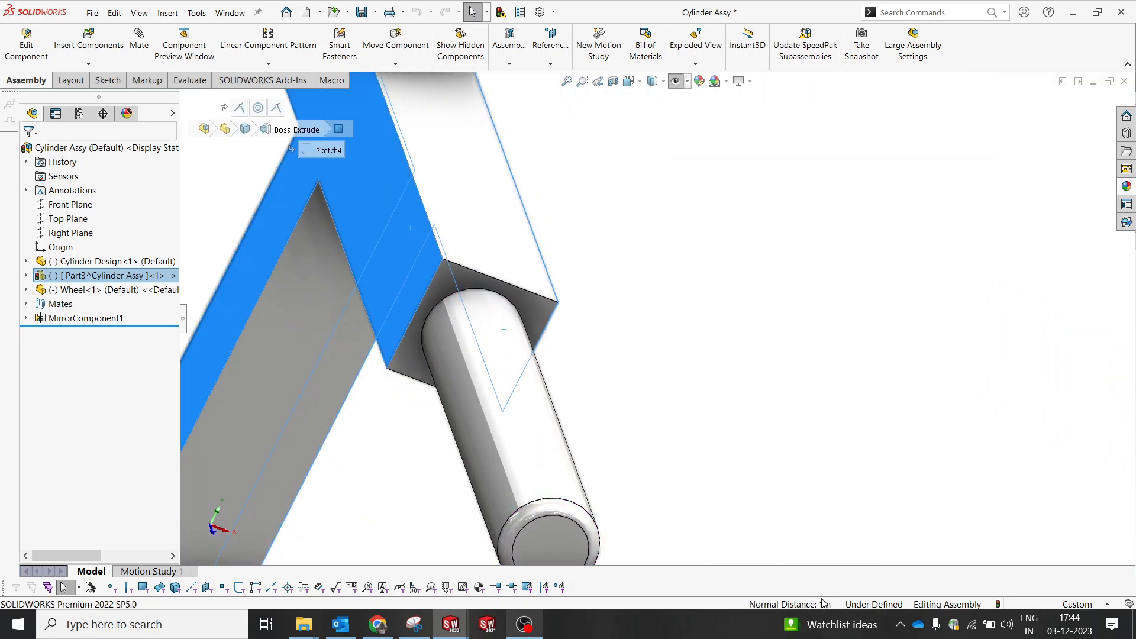
{"action": "scroll", "coordinate": [658, 487], "scroll_direction": "up", "scroll_amount": 6}
{"action": "middle_click_drag", "start_coordinate": [676, 408], "coordinate": [628, 329]}
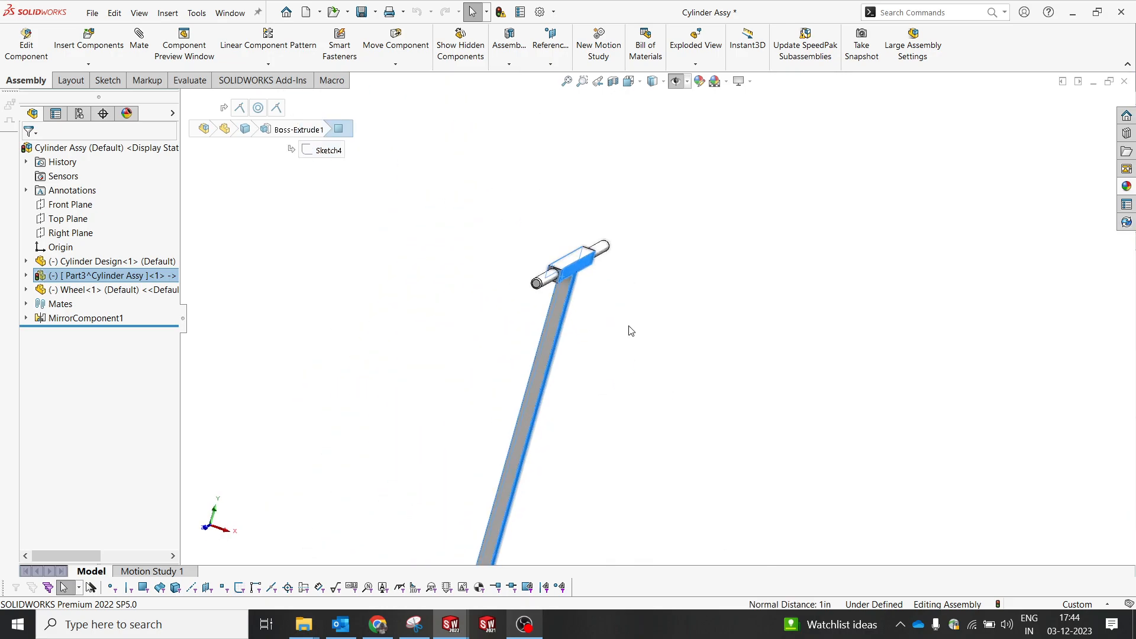
Step: Show the assembly in the Front view and display the dimensions of the trolley frame's extrusion
{"action": "key", "text": "space"}
{"action": "left_click", "coordinate": [578, 376]}
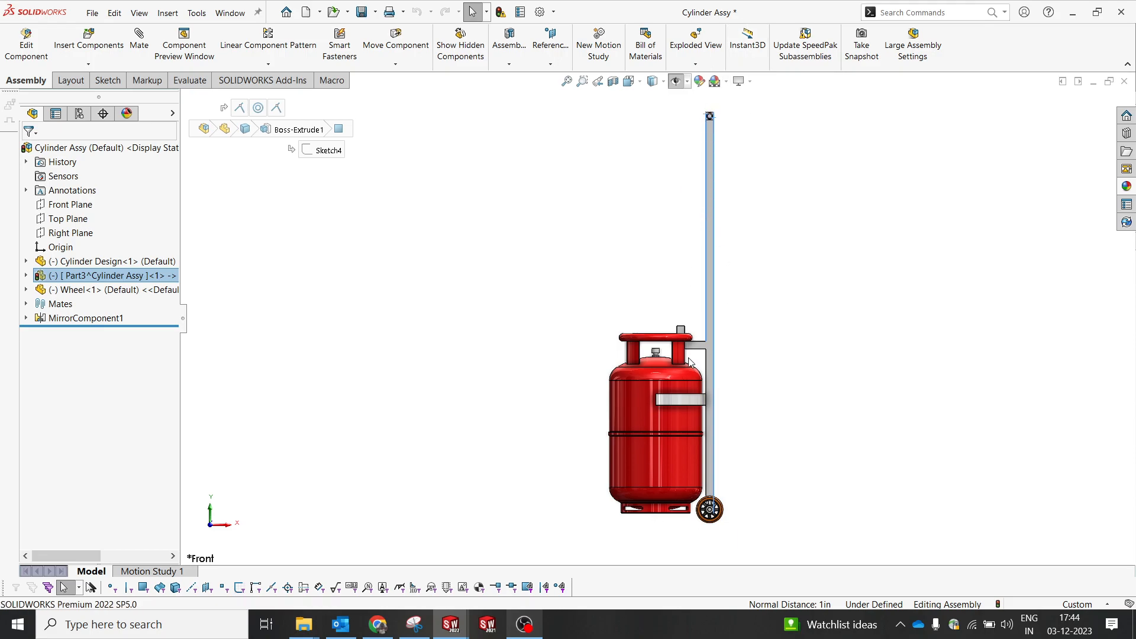
{"action": "double_click", "coordinate": [707, 343]}
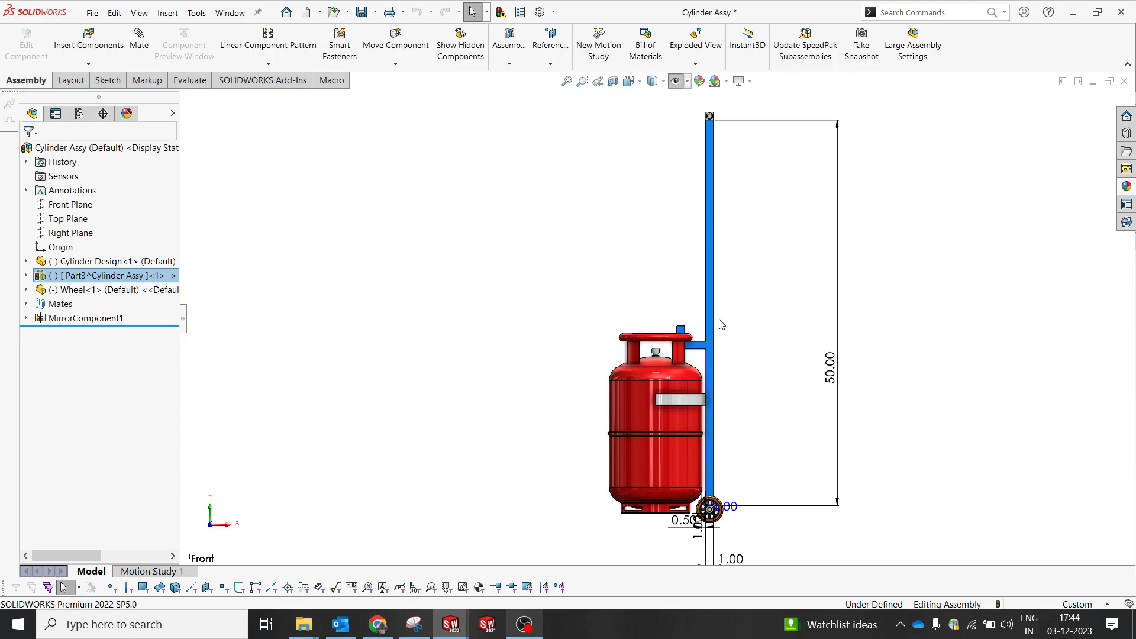
Step: Inspect the curved support band around the cylinder, selecting the band's upper edge and the cylinder's shoulder edge
{"action": "middle_click_drag", "start_coordinate": [706, 399], "coordinate": [664, 456]}
{"action": "left_click", "coordinate": [582, 417]}
{"action": "scroll", "coordinate": [697, 403], "scroll_direction": "down", "scroll_amount": 5}
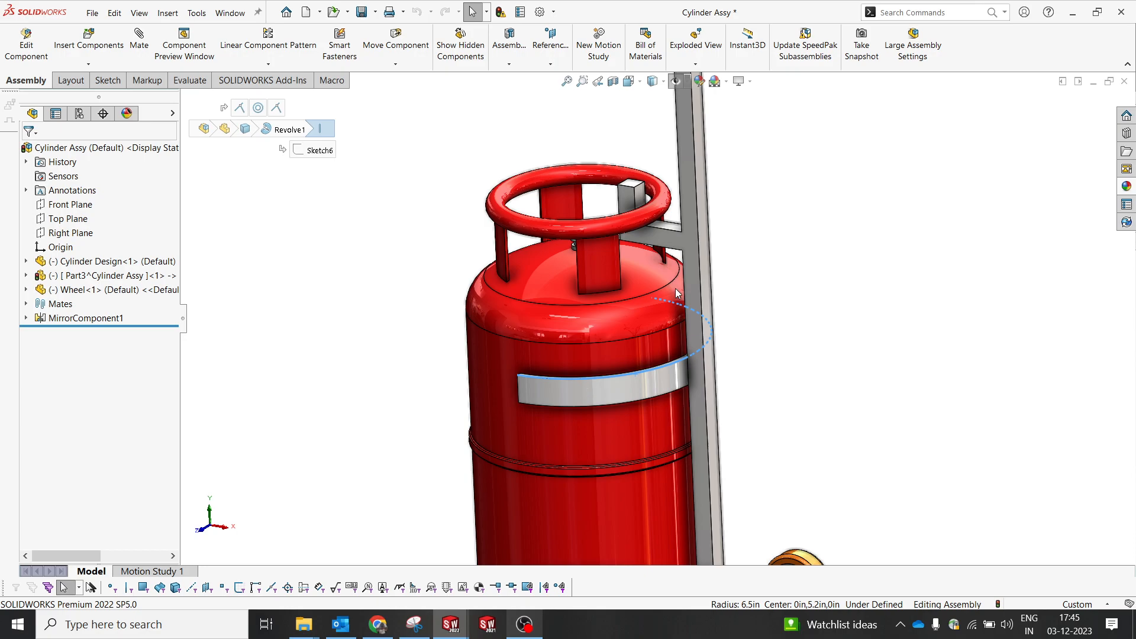
{"action": "left_click", "coordinate": [569, 343]}
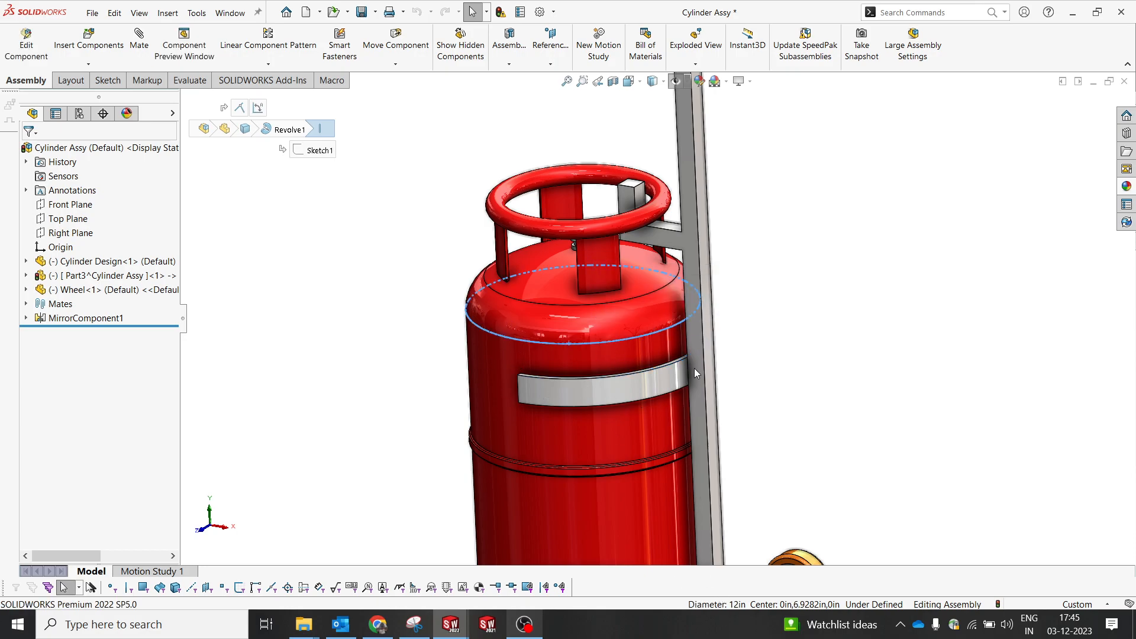
{"action": "scroll", "coordinate": [665, 375], "scroll_direction": "down", "scroll_amount": 1}
{"action": "middle_click_drag", "start_coordinate": [666, 375], "coordinate": [713, 326]}
{"action": "scroll", "coordinate": [687, 367], "scroll_direction": "down", "scroll_amount": 1}
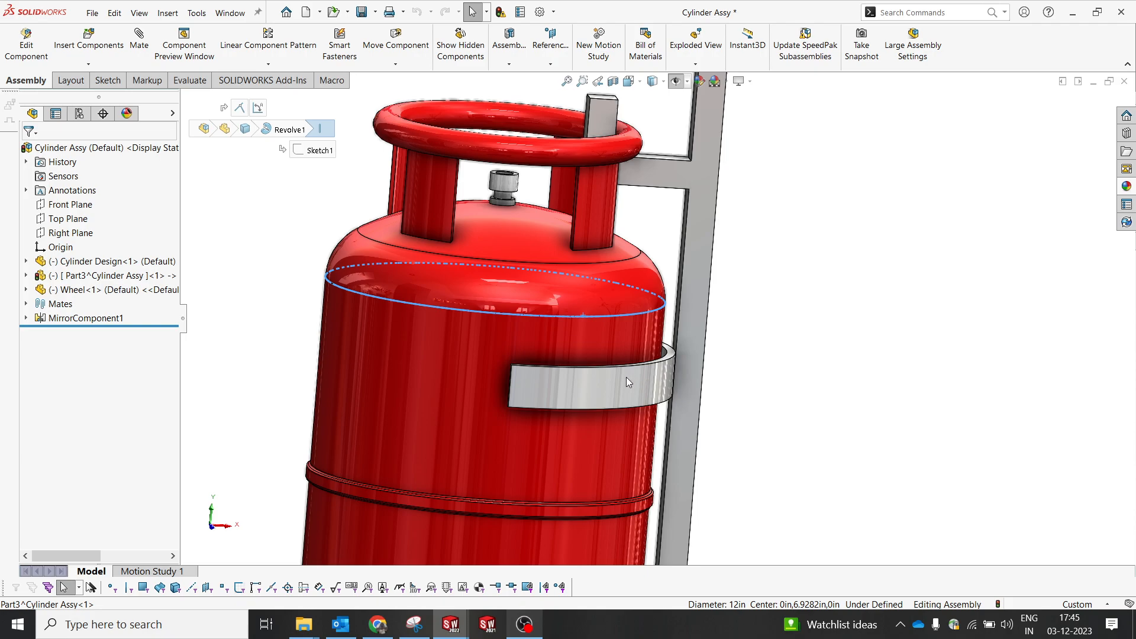
Step: Clear the selection and examine how the trolley's upper hook holds the cylinder's top ring
{"action": "scroll", "coordinate": [631, 371], "scroll_direction": "up", "scroll_amount": 3}
{"action": "scroll", "coordinate": [661, 236], "scroll_direction": "down", "scroll_amount": 3}
{"action": "left_click", "coordinate": [549, 183]}
{"action": "scroll", "coordinate": [551, 178], "scroll_direction": "down", "scroll_amount": 5}
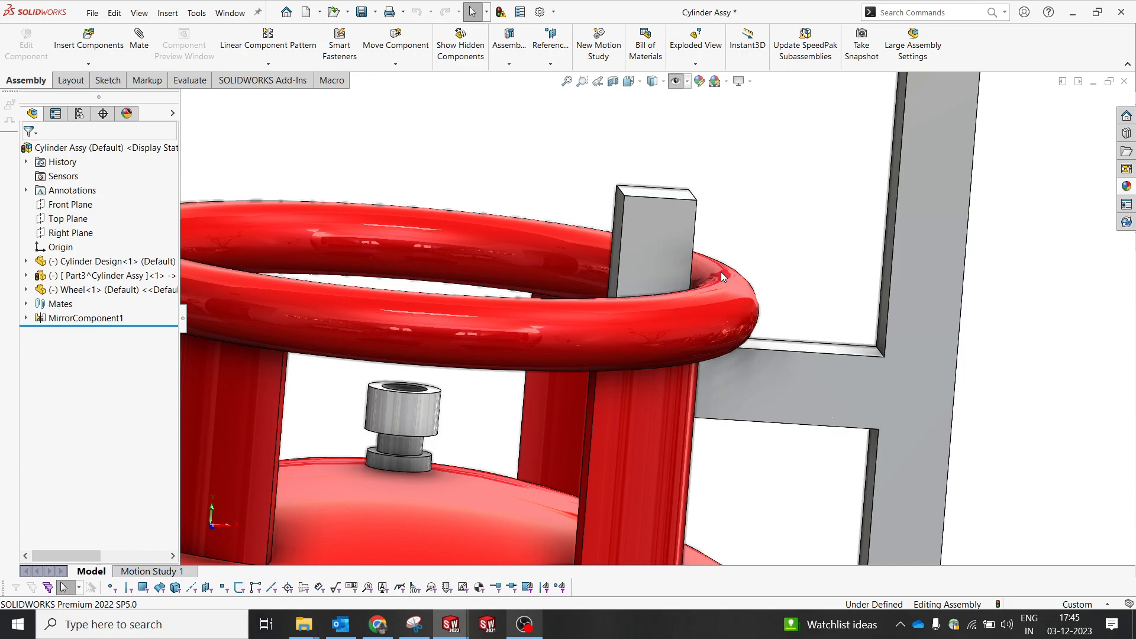
Step: Examine the push handle and its round grips from the opposite side of the trolley
{"action": "scroll", "coordinate": [721, 272], "scroll_direction": "up", "scroll_amount": 6}
{"action": "scroll", "coordinate": [662, 263], "scroll_direction": "down", "scroll_amount": 2}
{"action": "scroll", "coordinate": [661, 263], "scroll_direction": "down", "scroll_amount": 6}
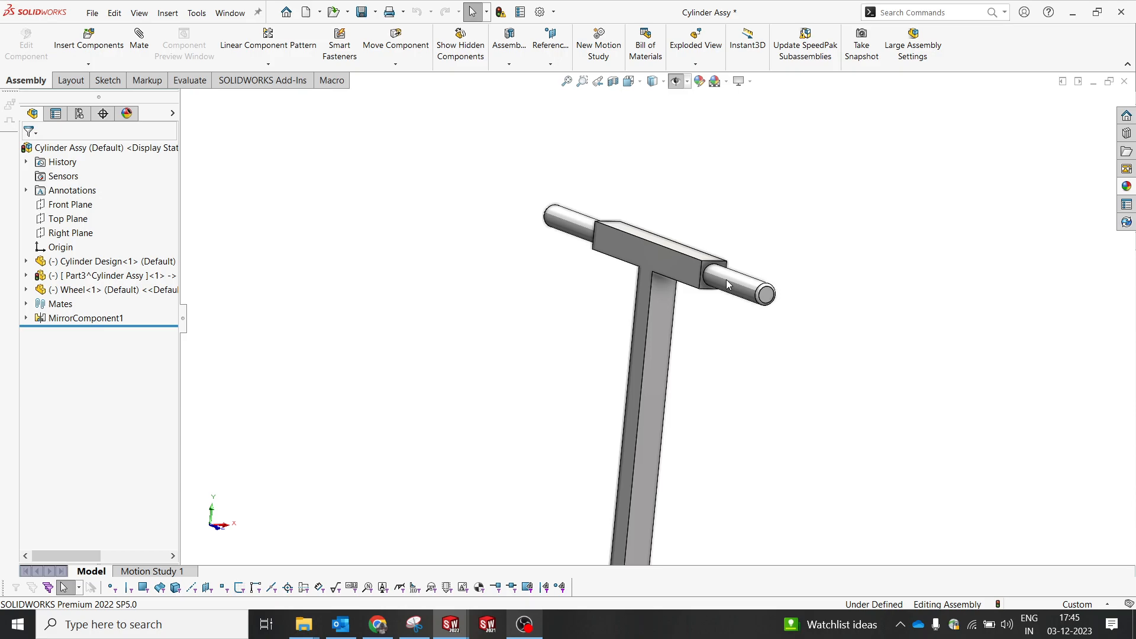
Step: Examine the lower crossbar and its two wheels from behind the cylinder
{"action": "scroll", "coordinate": [669, 340], "scroll_direction": "up", "scroll_amount": 7}
{"action": "scroll", "coordinate": [654, 492], "scroll_direction": "down", "scroll_amount": 5}
{"action": "middle_click_drag", "start_coordinate": [654, 492], "coordinate": [627, 464]}
{"action": "scroll", "coordinate": [719, 264], "scroll_direction": "down", "scroll_amount": 3}
{"action": "scroll", "coordinate": [482, 337], "scroll_direction": "down", "scroll_amount": 2}
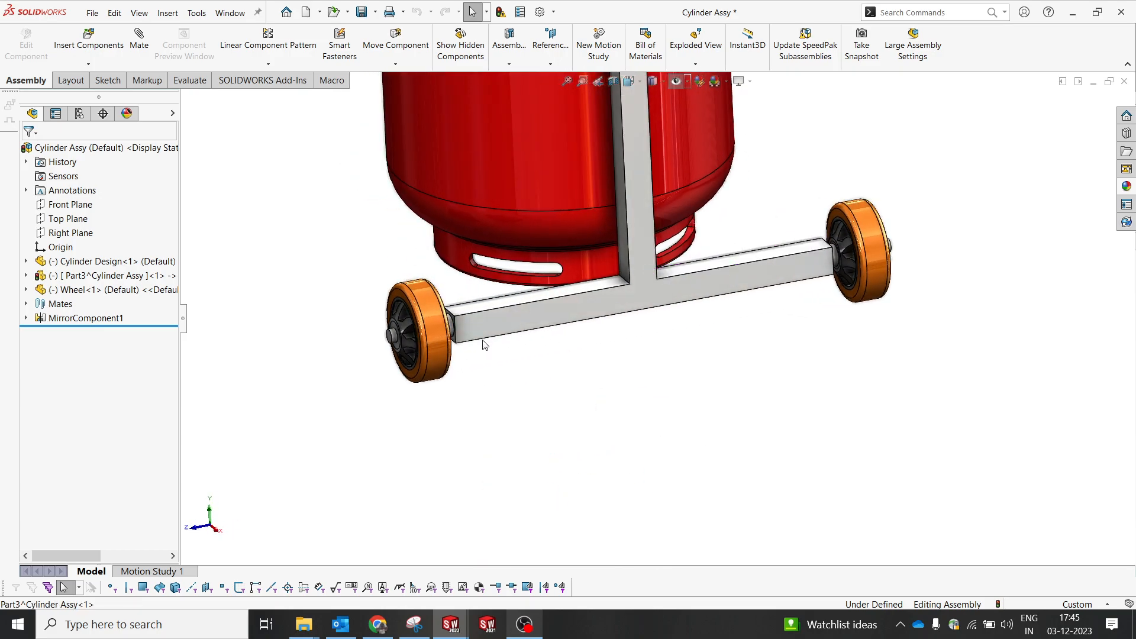
Step: Hide the wheel at the near end of the crossbar to examine its stepped axle, and undo the hiding
{"action": "scroll", "coordinate": [449, 313], "scroll_direction": "down", "scroll_amount": 3}
{"action": "left_click", "coordinate": [448, 314]}
{"action": "left_click", "coordinate": [557, 204]}
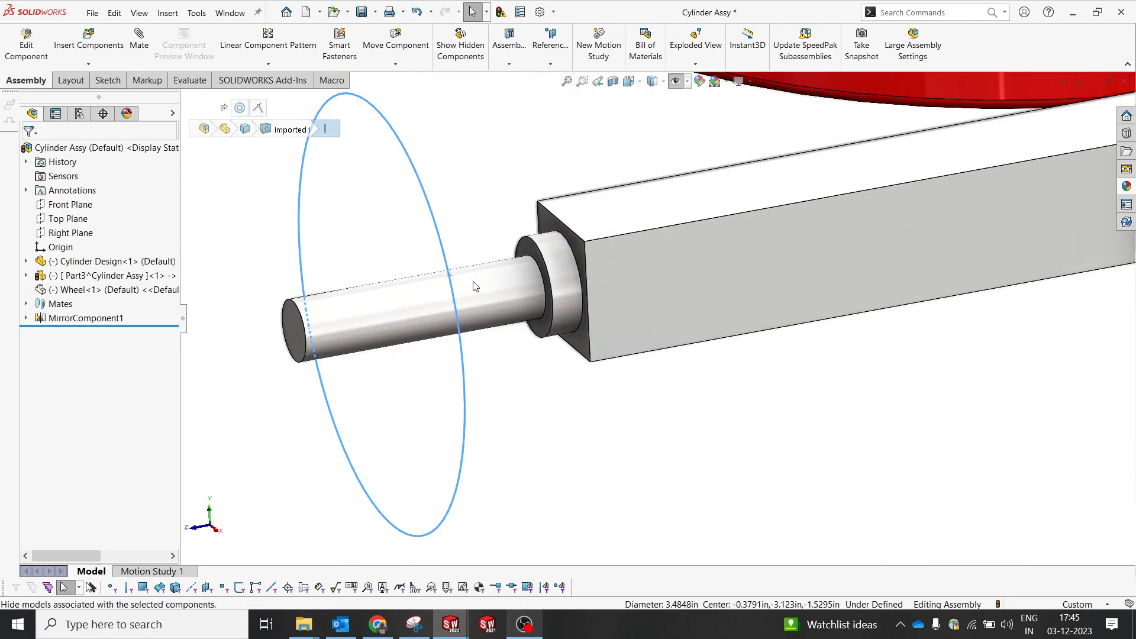
{"action": "key", "text": "ctrl+z"}
Step: Examine how the near wheel's hub sits on the axle at the end of the crossbar
{"action": "middle_click_drag", "start_coordinate": [473, 282], "coordinate": [341, 322]}
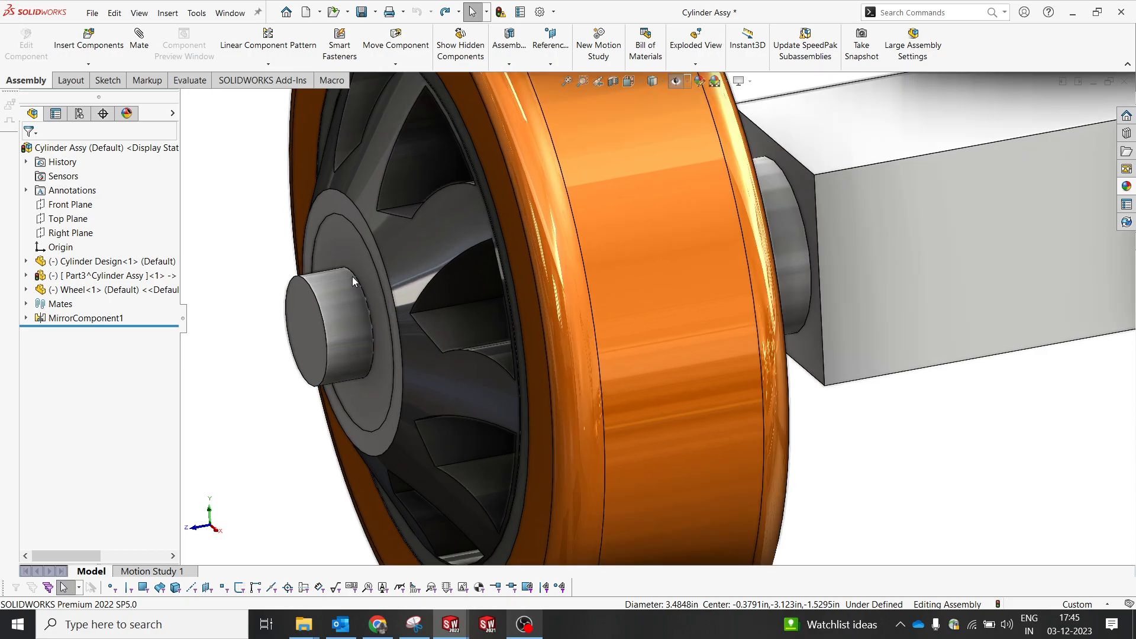
{"action": "middle_click_drag", "start_coordinate": [406, 296], "coordinate": [379, 303]}
{"action": "scroll", "coordinate": [471, 282], "scroll_direction": "up", "scroll_amount": 3}
{"action": "scroll", "coordinate": [472, 283], "scroll_direction": "down", "scroll_amount": 2}
{"action": "middle_click_drag", "start_coordinate": [472, 283], "coordinate": [588, 299]}
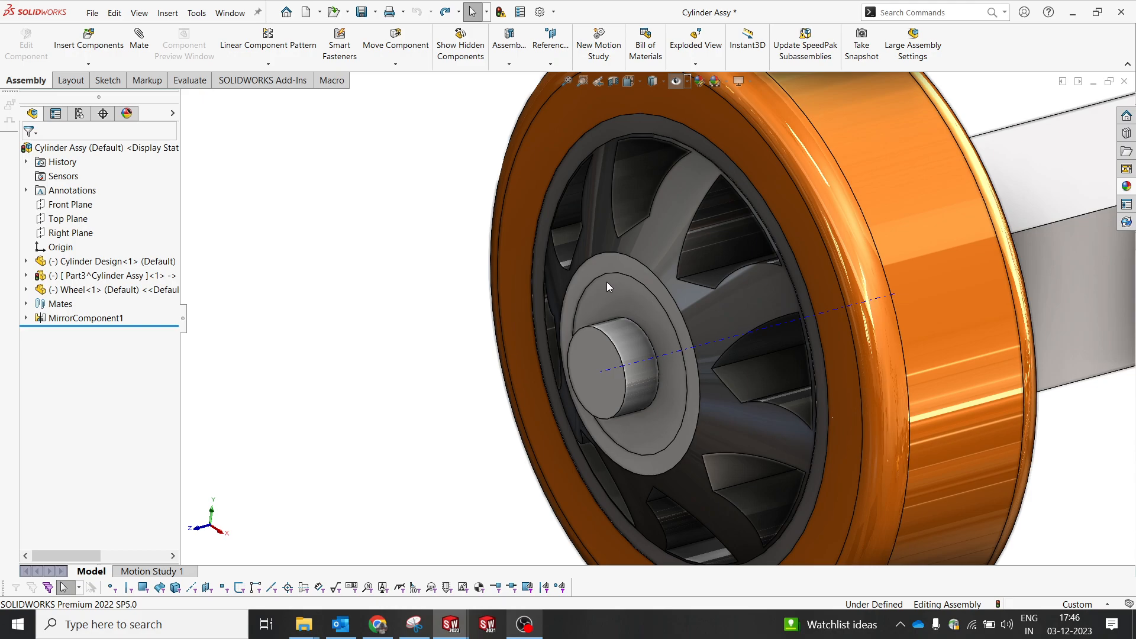
Step: Return the assembly to the Front view and view the complete trolley with the cylinder at an angle
{"action": "scroll", "coordinate": [599, 299], "scroll_direction": "up", "scroll_amount": 10}
{"action": "mouse_move", "coordinate": [860, 280]}
{"action": "middle_mouse_down"}
{"action": "mouse_move", "coordinate": [893, 265]}
{"action": "mouse_move", "coordinate": [875, 273]}
{"action": "middle_mouse_up"}
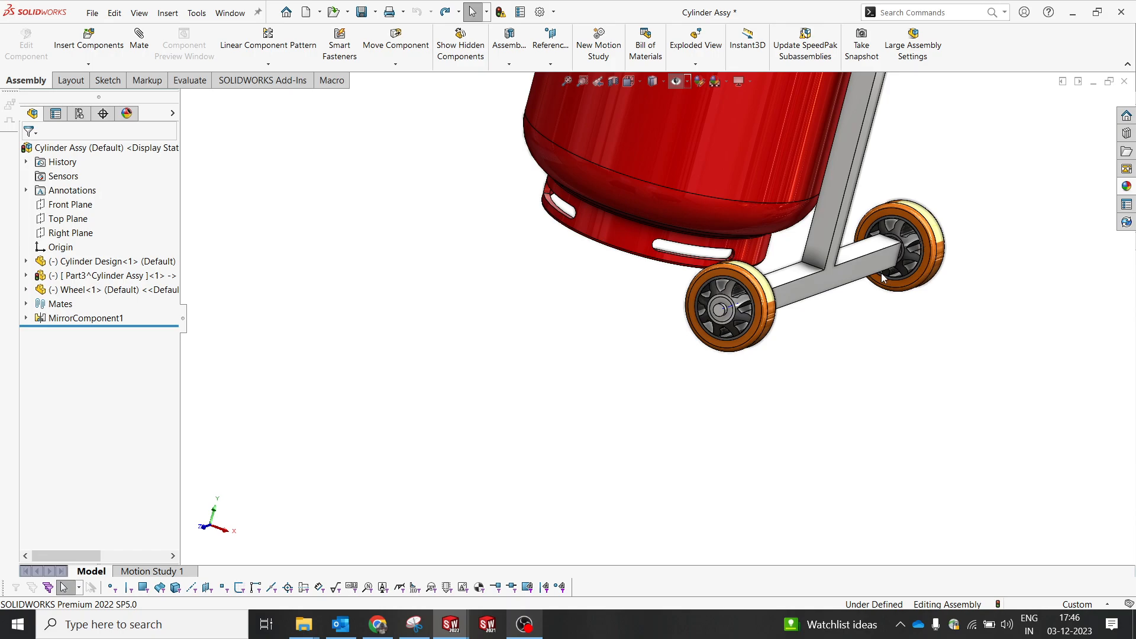
{"action": "scroll", "coordinate": [643, 305], "scroll_direction": "up", "scroll_amount": 4}
{"action": "middle_click_drag", "start_coordinate": [719, 299], "coordinate": [753, 255]}
{"action": "scroll", "coordinate": [746, 268], "scroll_direction": "up", "scroll_amount": 2}
{"action": "key", "text": "space"}
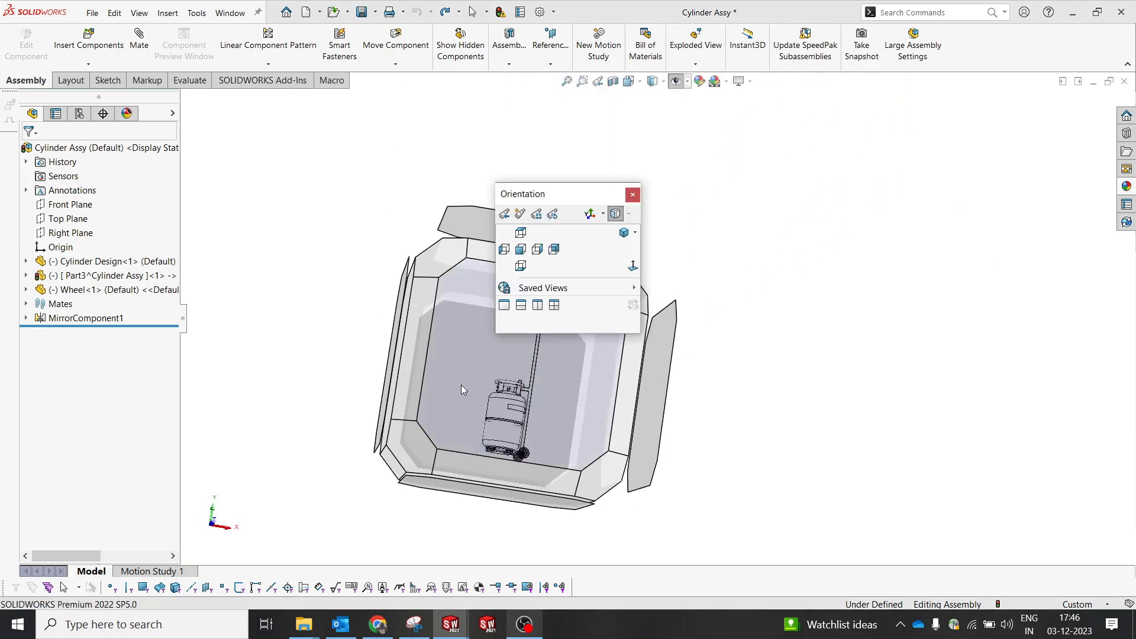
{"action": "key", "text": "ctrl+1"}
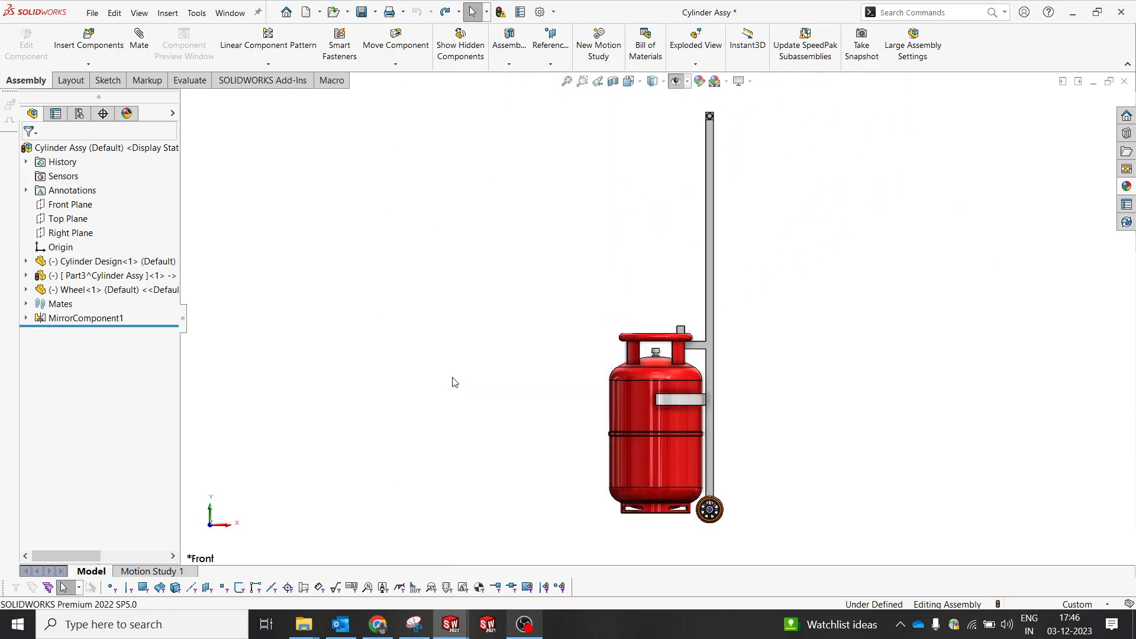
{"action": "middle_click_drag", "start_coordinate": [453, 384], "coordinate": [680, 412]}
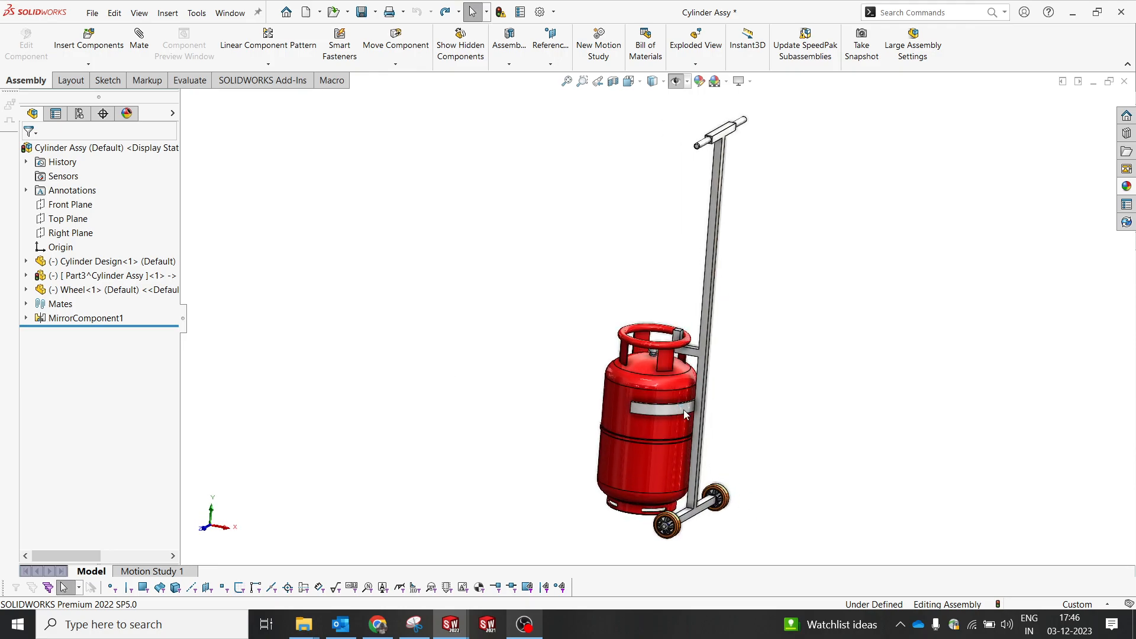